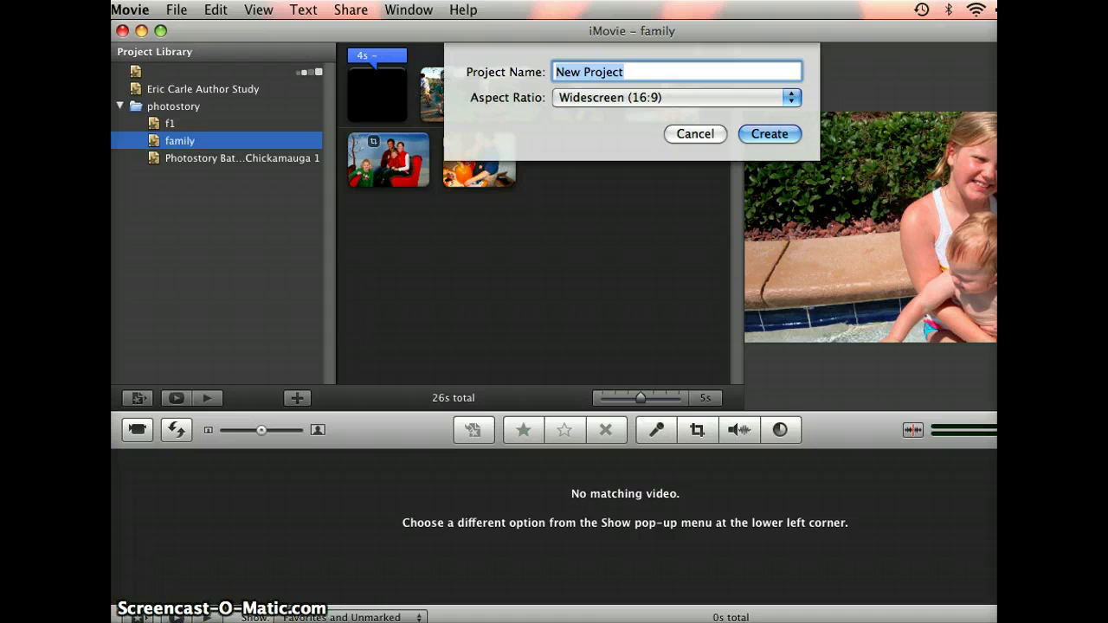
Name the new project "flowers" and create it with the Widescreen (16:9) aspect ratio.
key("BackSpace")
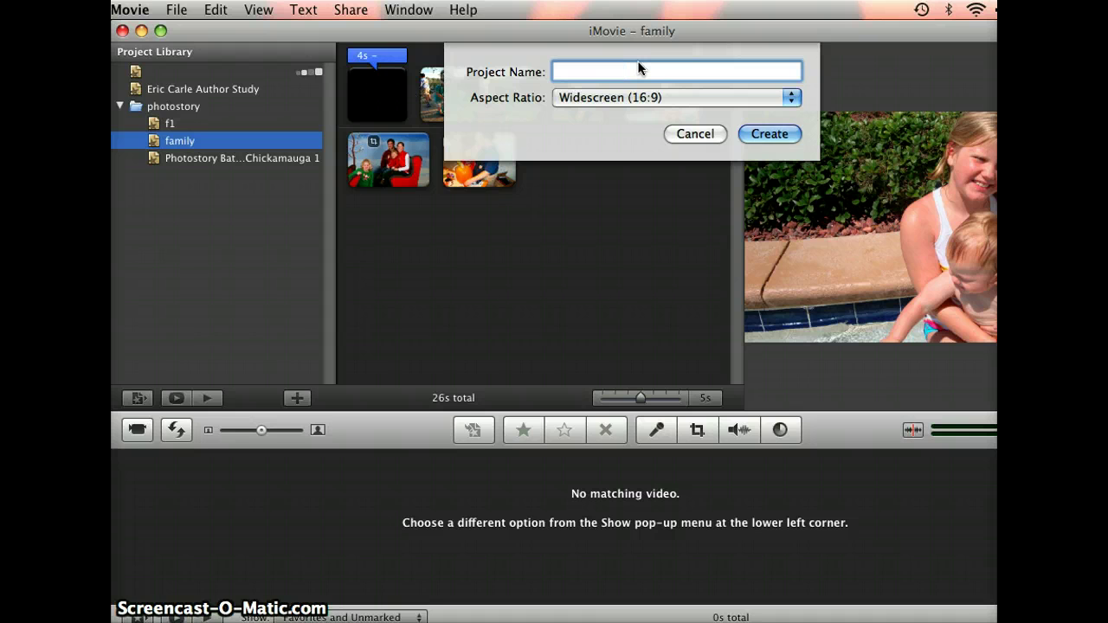
type("flowers")
left_click(770, 134)
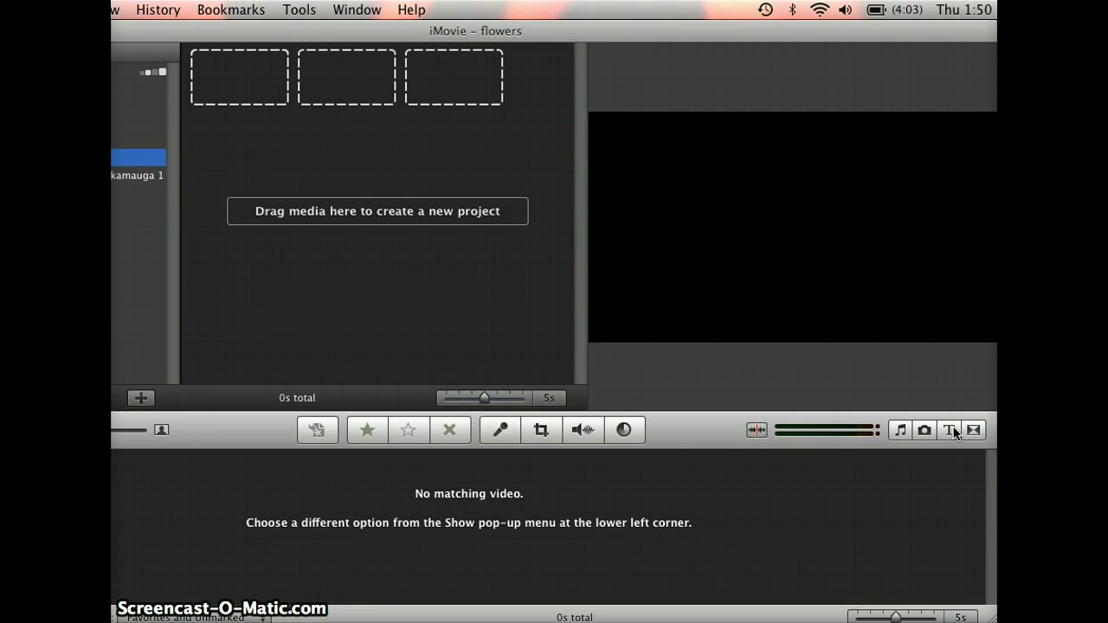
Add a Centered title at the start of the empty project and set its main text to "Flowers".
left_click(951, 430)
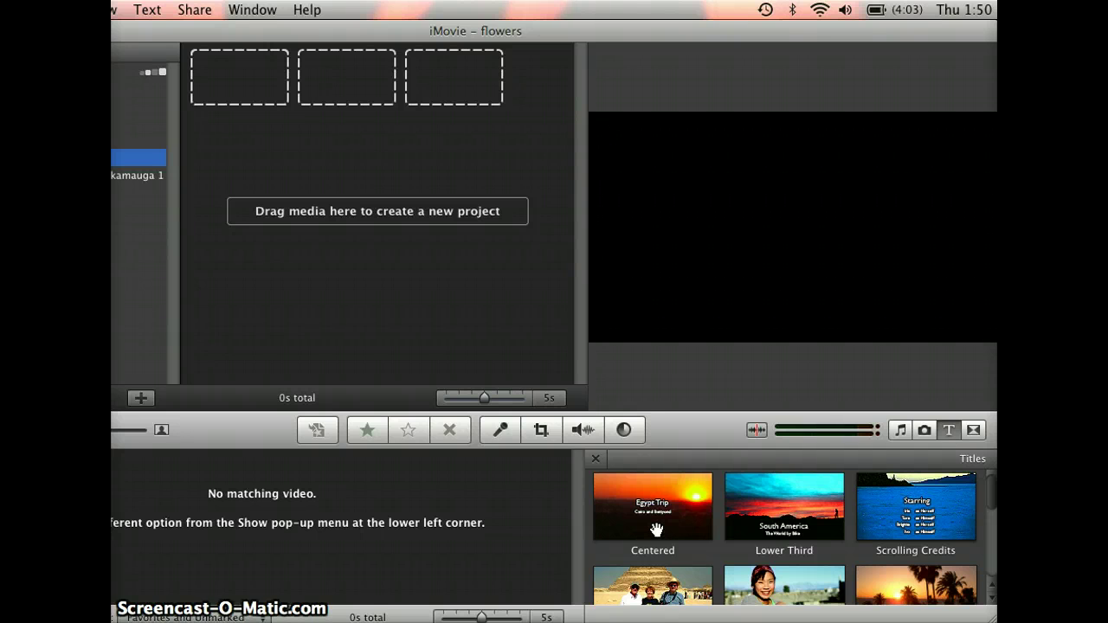
left_click_drag(656, 529, 242, 102)
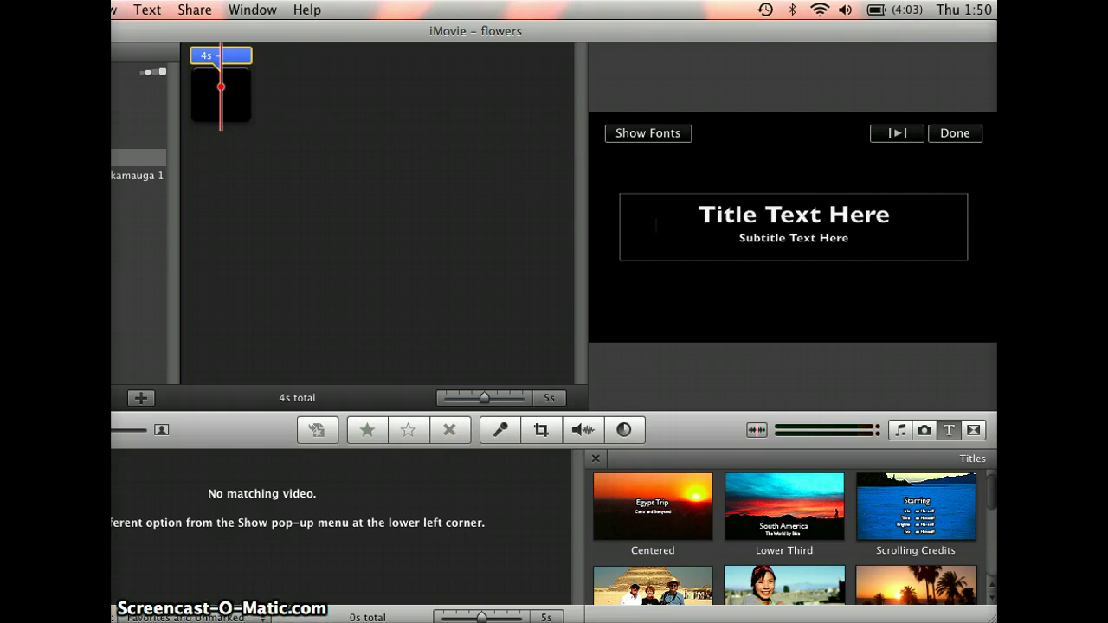
left_click(784, 216)
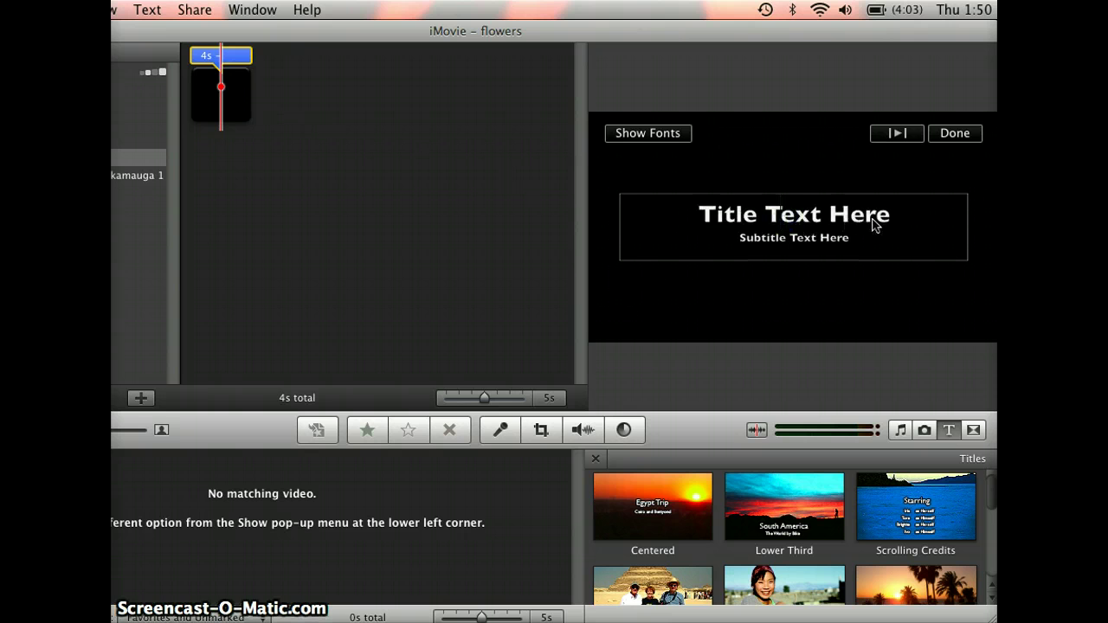
left_click_drag(889, 217, 697, 225)
key("BackSpace")
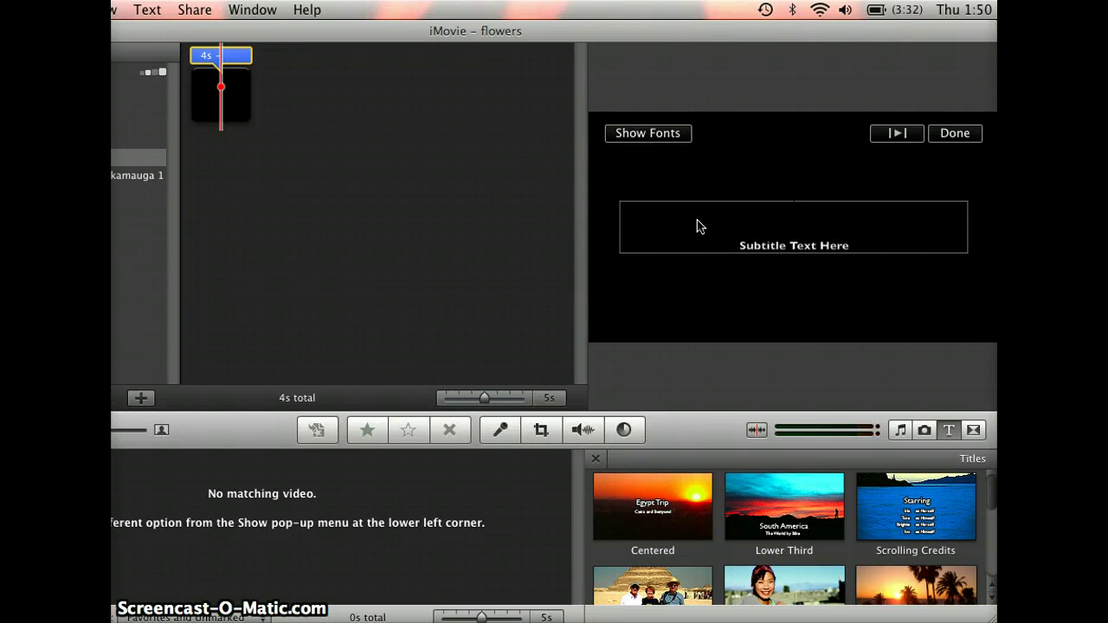
type("Flowers")
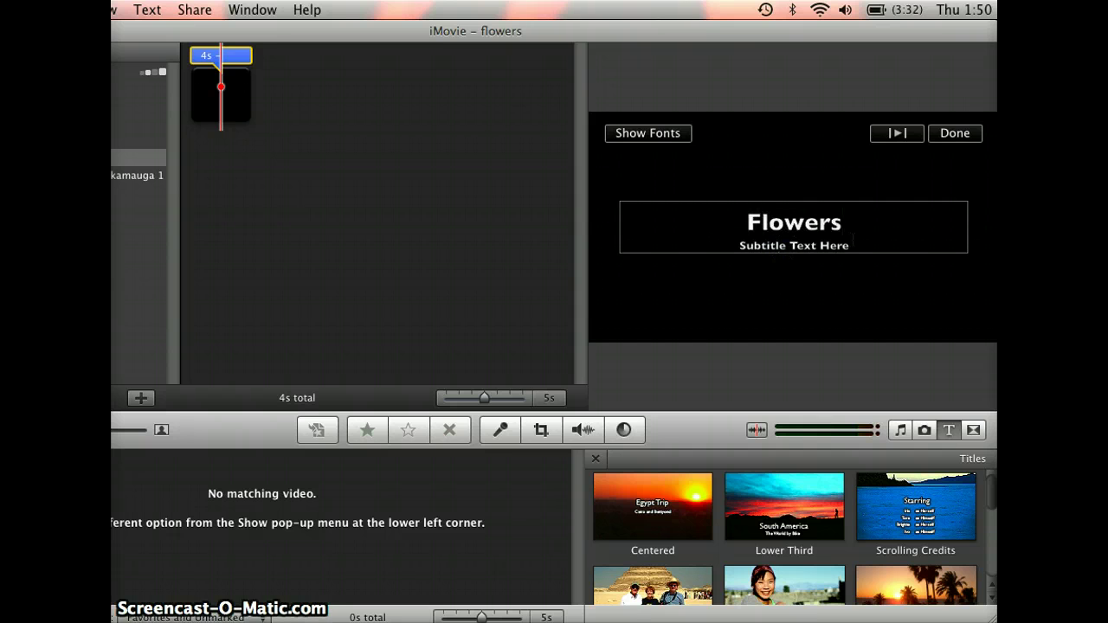
Replace the title's subtitle with "by" followed by the author's full name, and finish editing the title.
left_click_drag(853, 245, 741, 248)
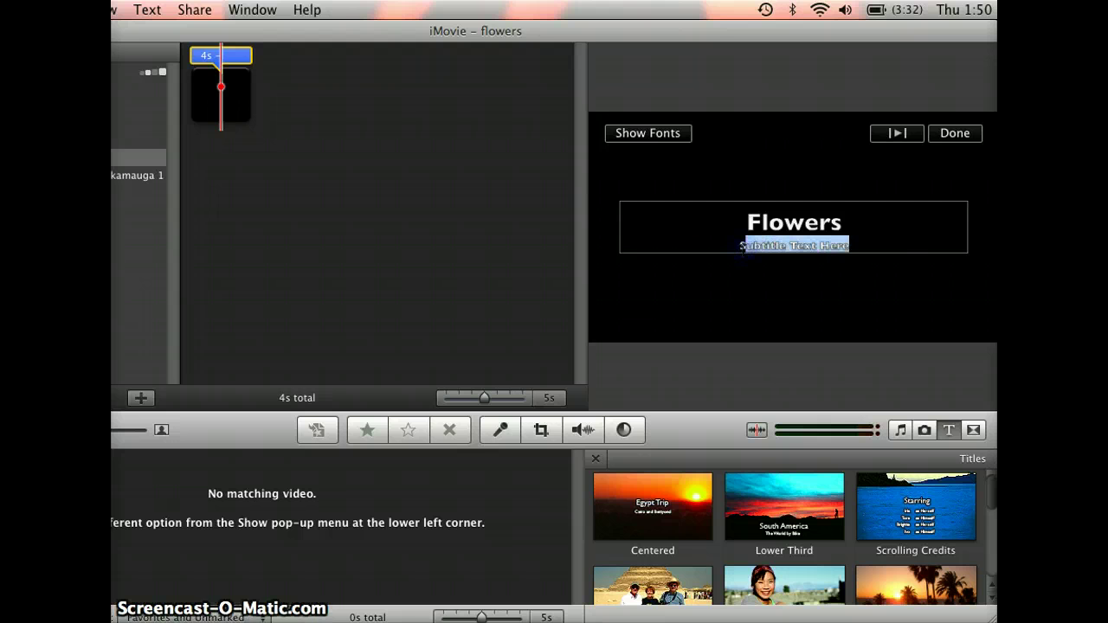
type("s")
key("BackSpace")
type("by")
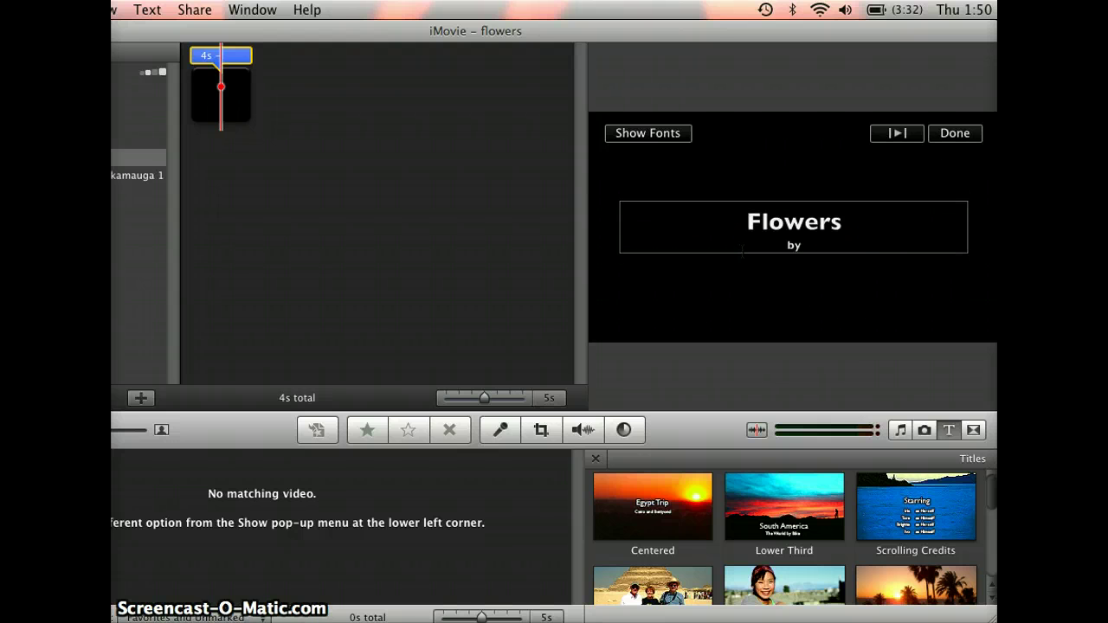
type(" Katie ha")
key("BackSpace")
key("BackSpace")
key("BackSpace")
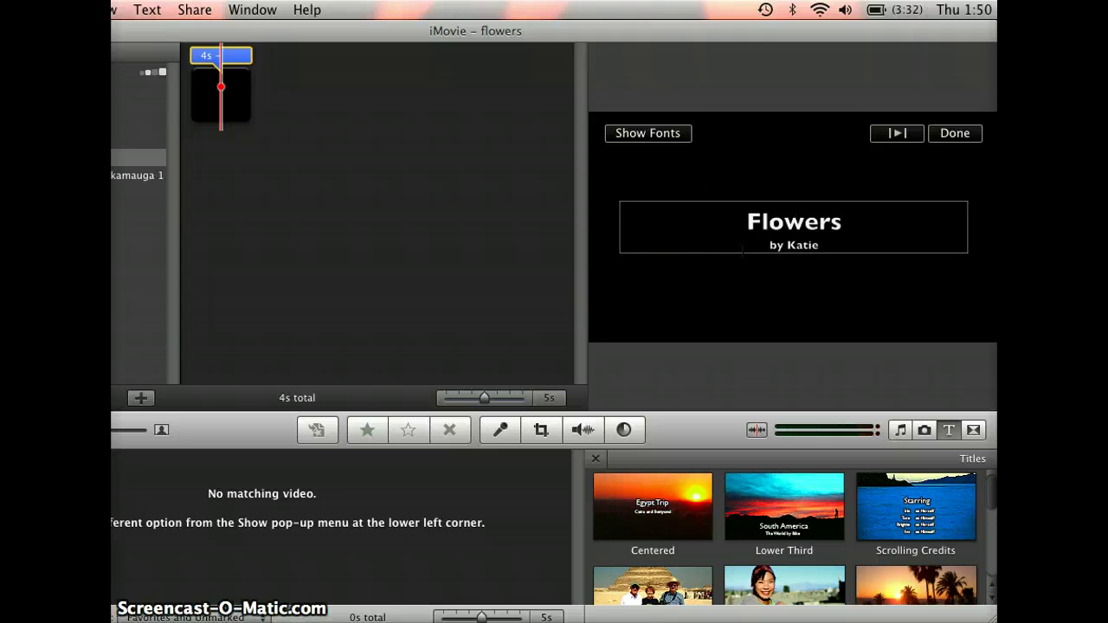
type("Harris")
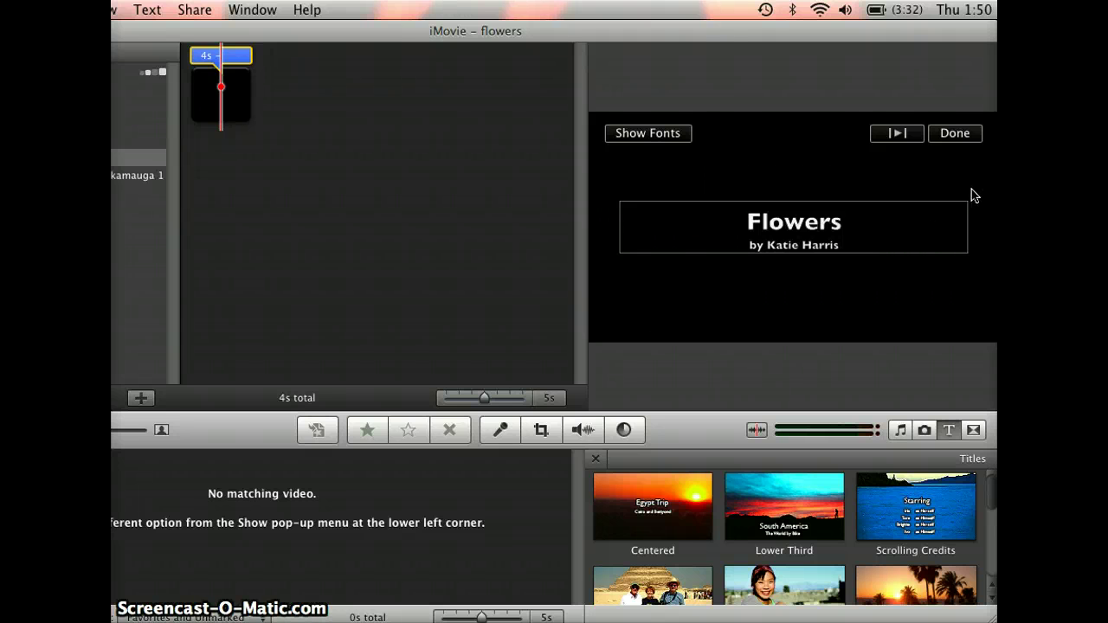
left_click(956, 135)
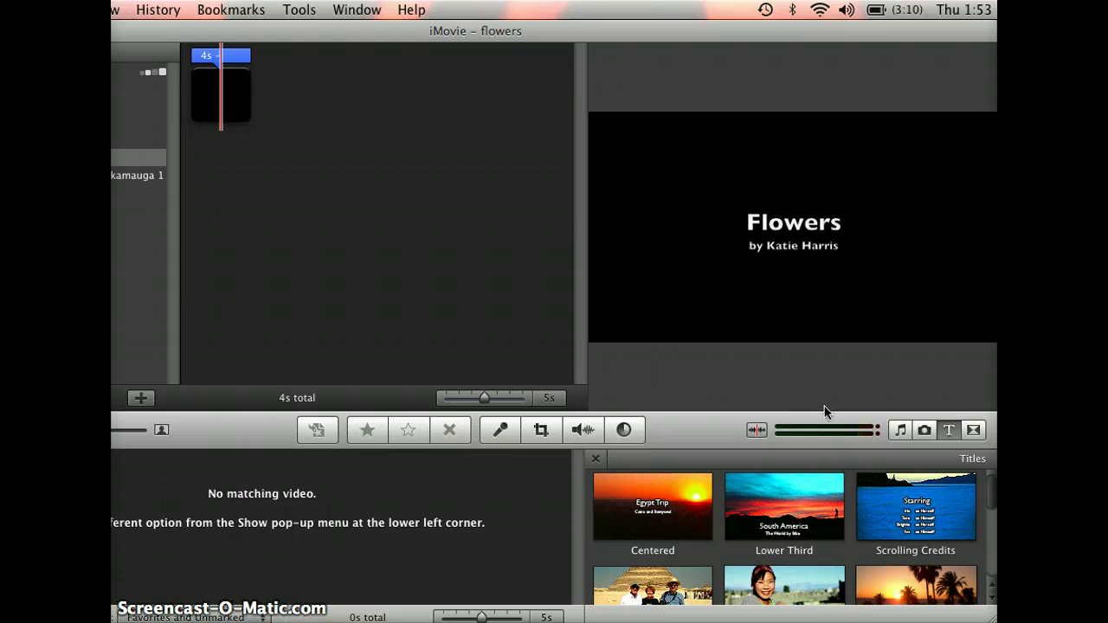
Add the photo of the pink flowering bush from the iPhoto library to the project, directly after the title.
left_click(924, 430)
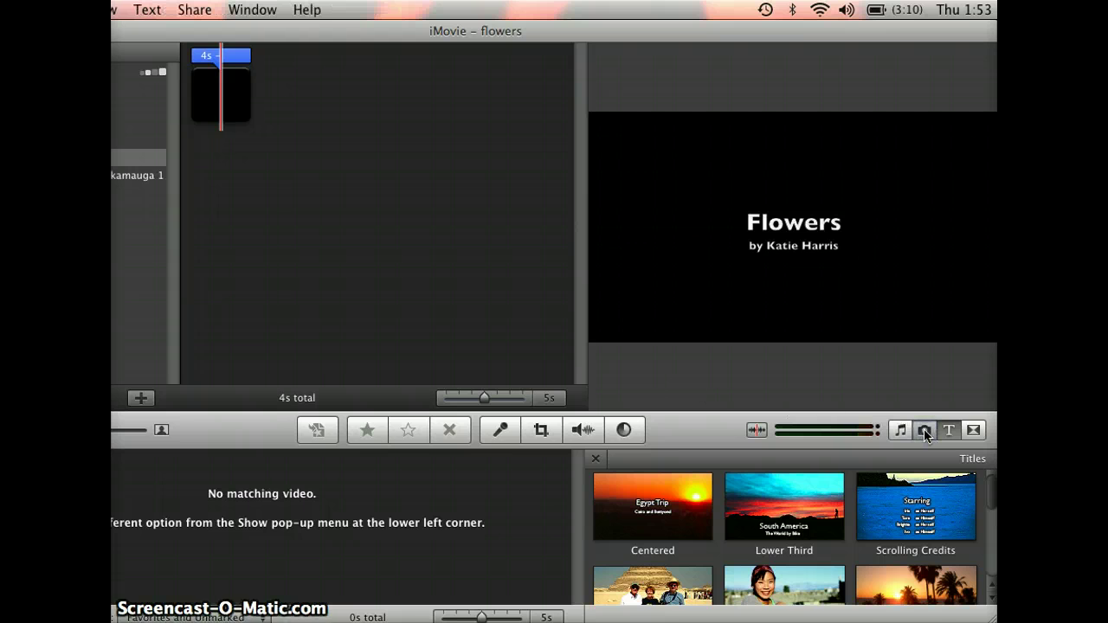
left_click(924, 429)
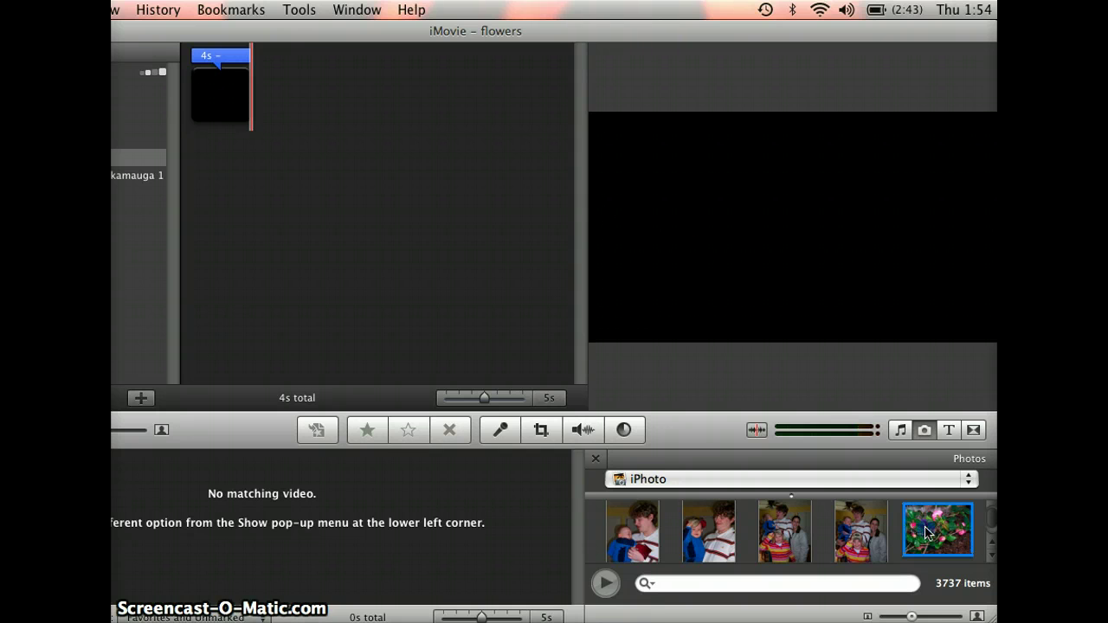
left_click(926, 533)
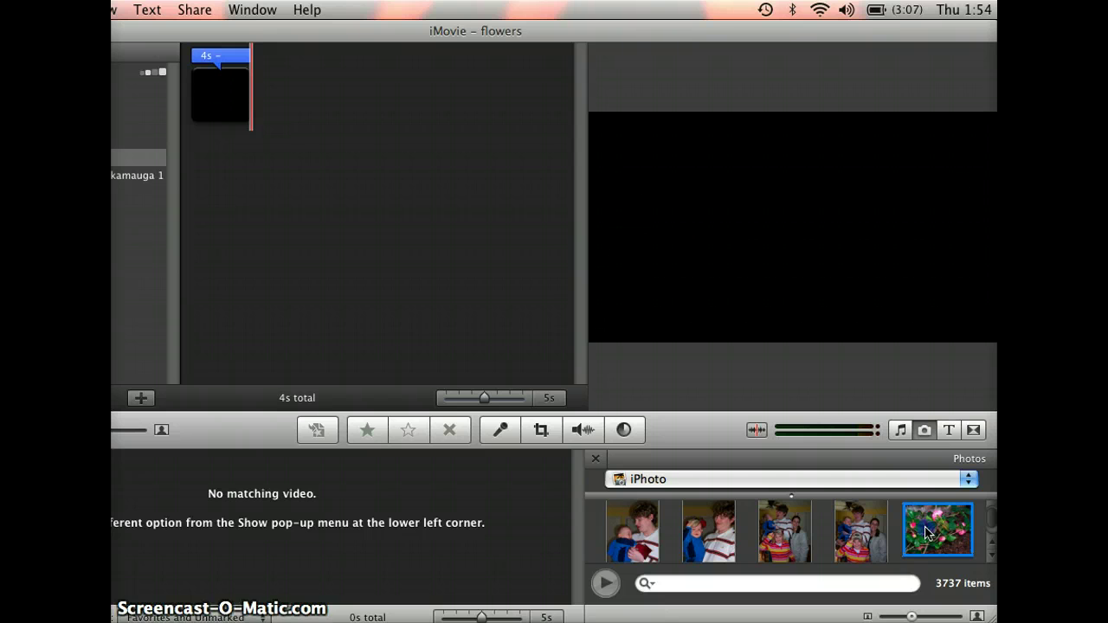
left_click_drag(926, 533, 272, 101)
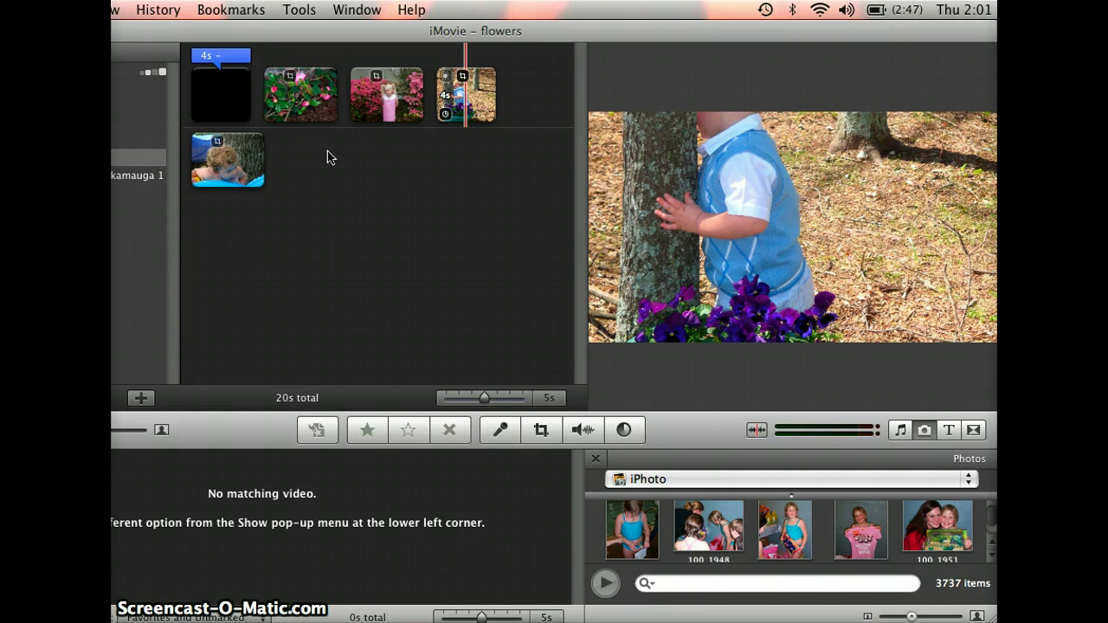
Delete the last photo, the curly-haired child in front of a tree trunk, from the project.
left_click(242, 176)
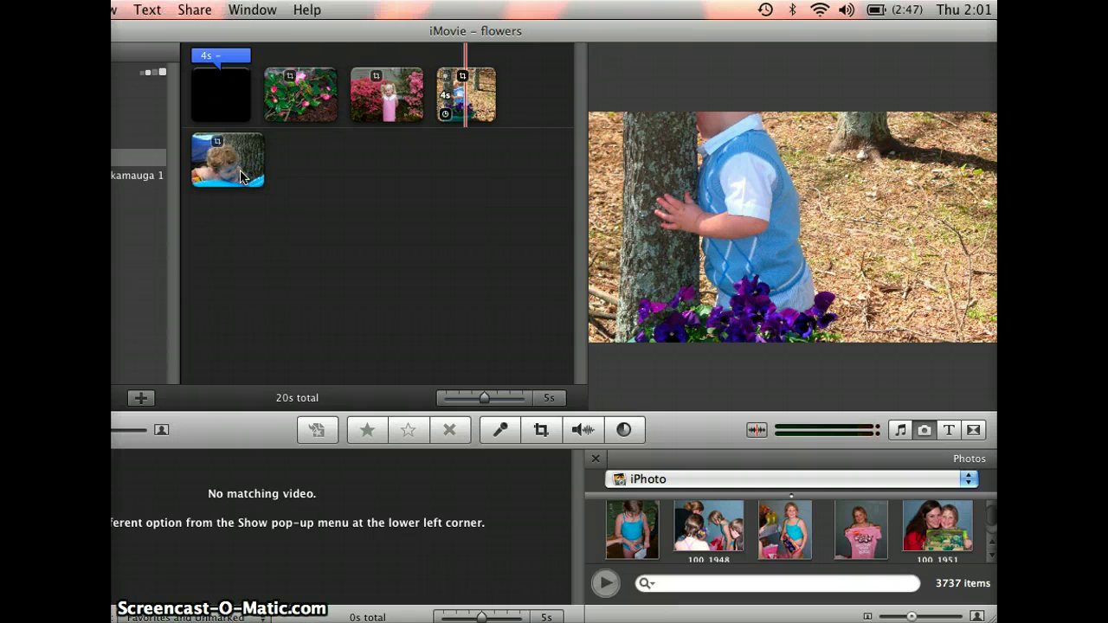
left_click(242, 176)
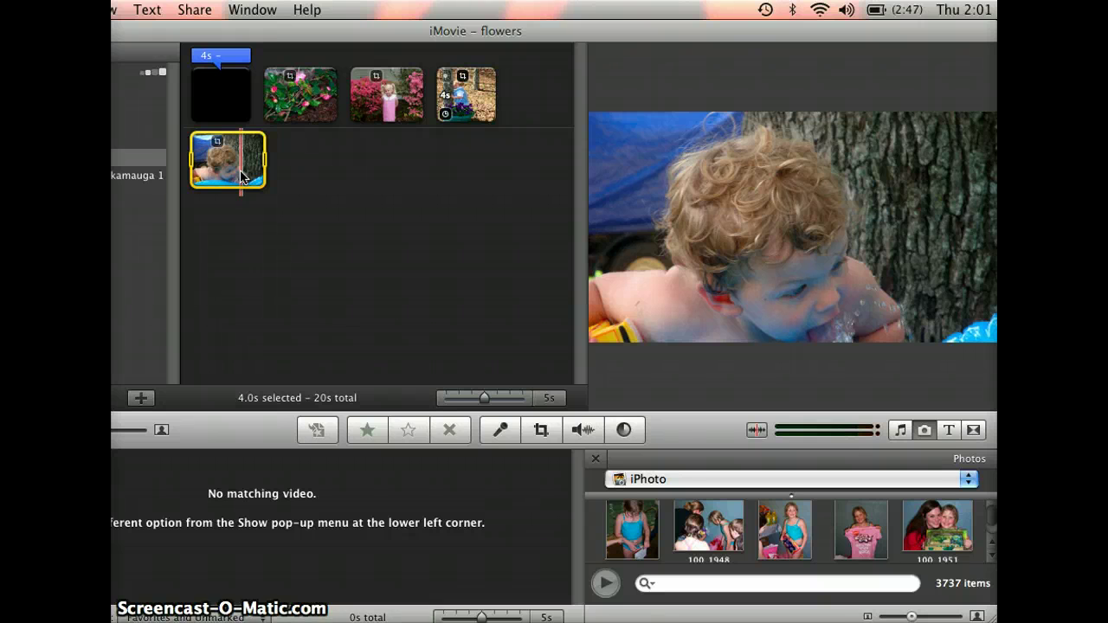
key("Delete")
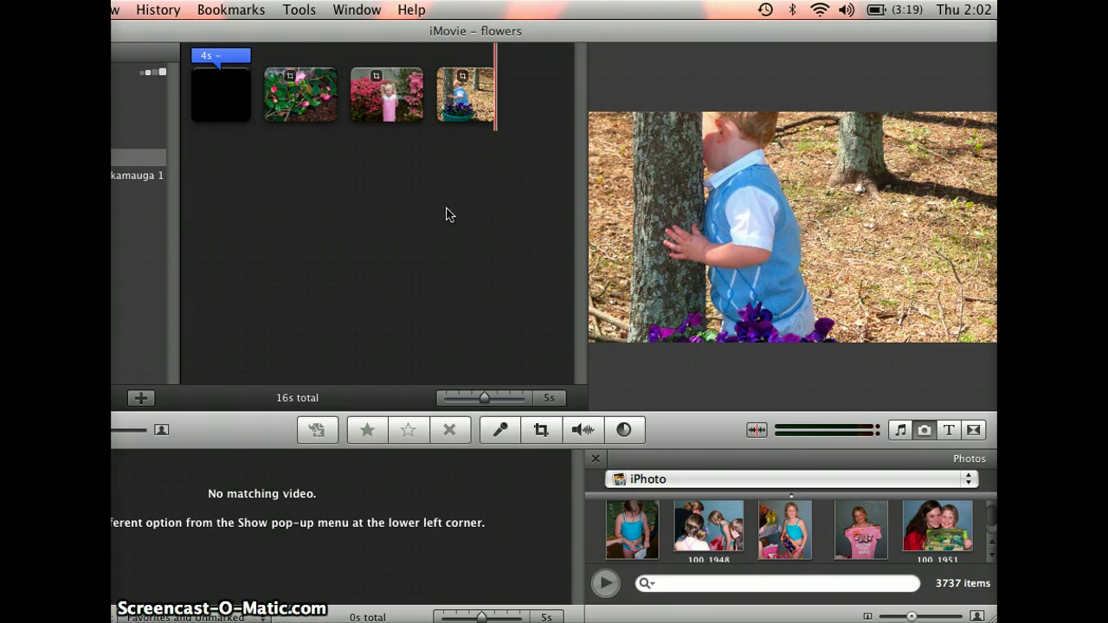
Reorder the photos so the child by the tree comes first, the child in pink second and the flowering bush last.
left_click(460, 107)
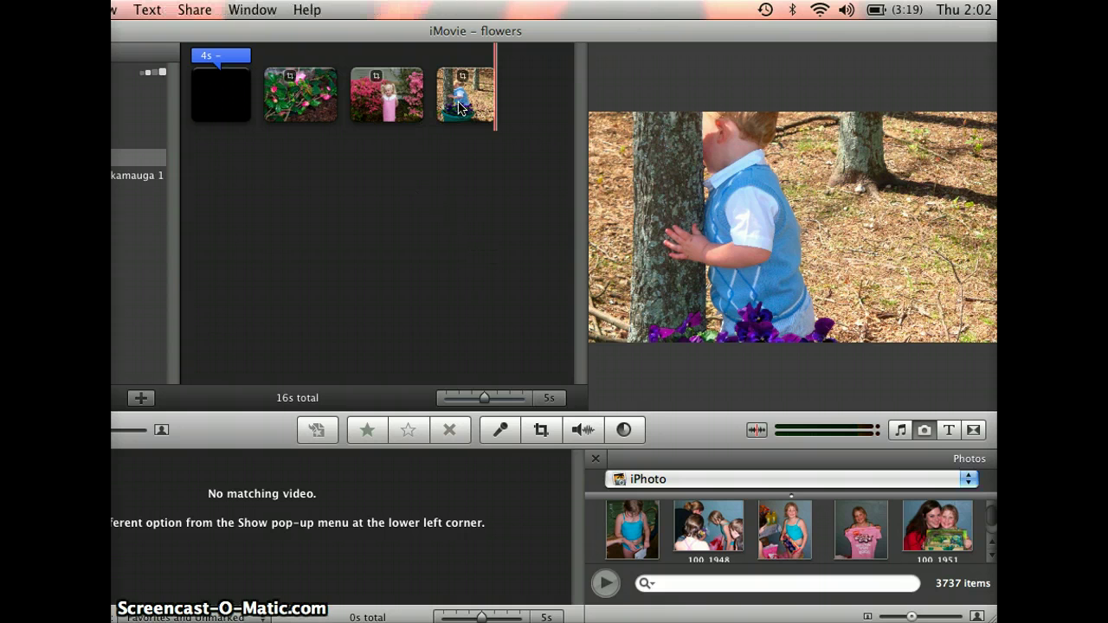
left_click(459, 107)
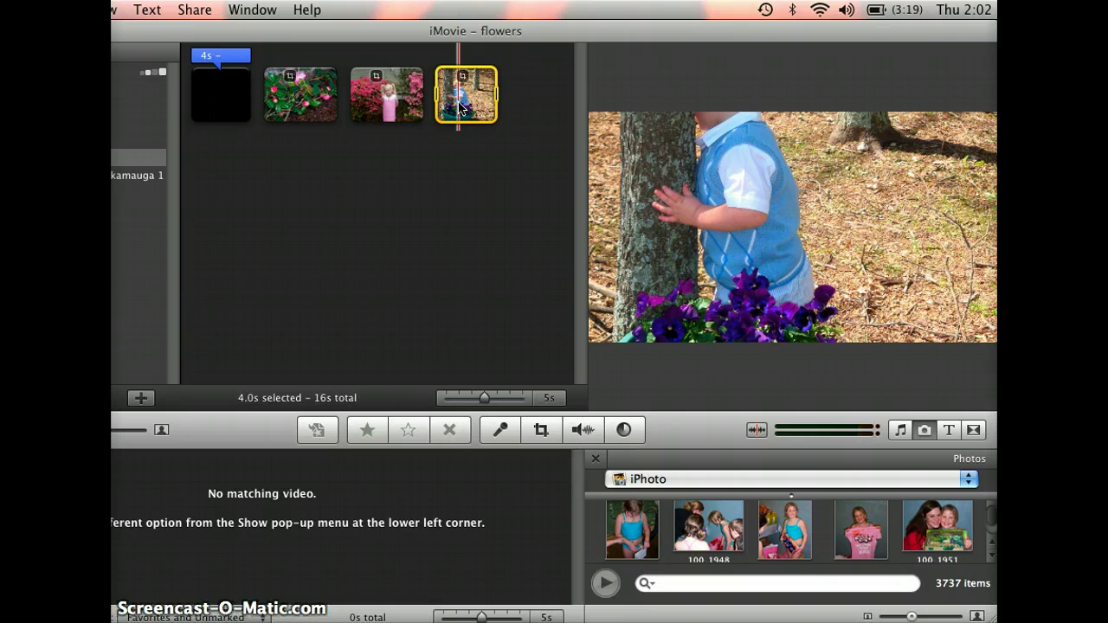
left_click_drag(459, 105, 338, 103)
left_click(303, 104)
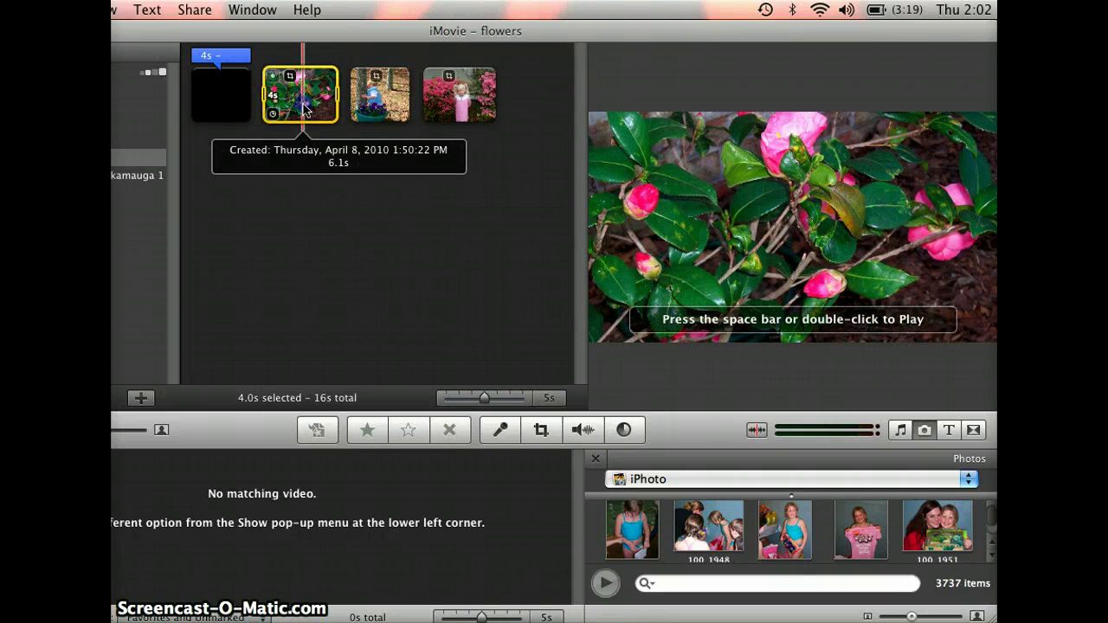
mouse_move(303, 106)
left_mouse_down()
mouse_move(495, 119)
mouse_move(531, 101)
left_mouse_up()
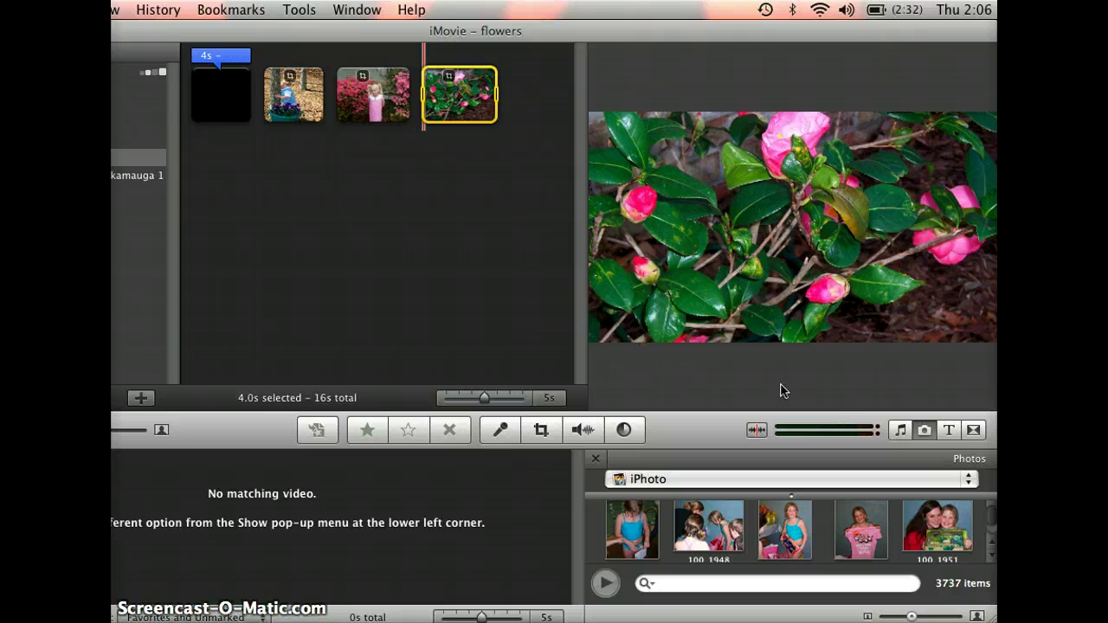
Add the 44th Street Long sound from iLife Sound Effects starting at the first photo, and trim it to that photo's 4 s length.
left_click(901, 430)
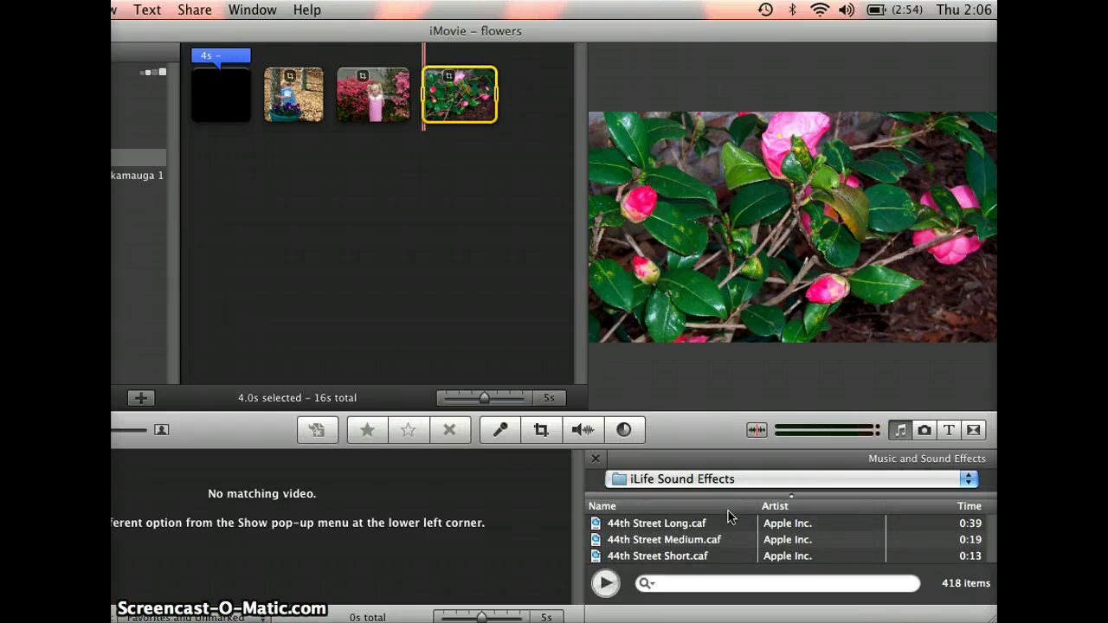
left_click(970, 485)
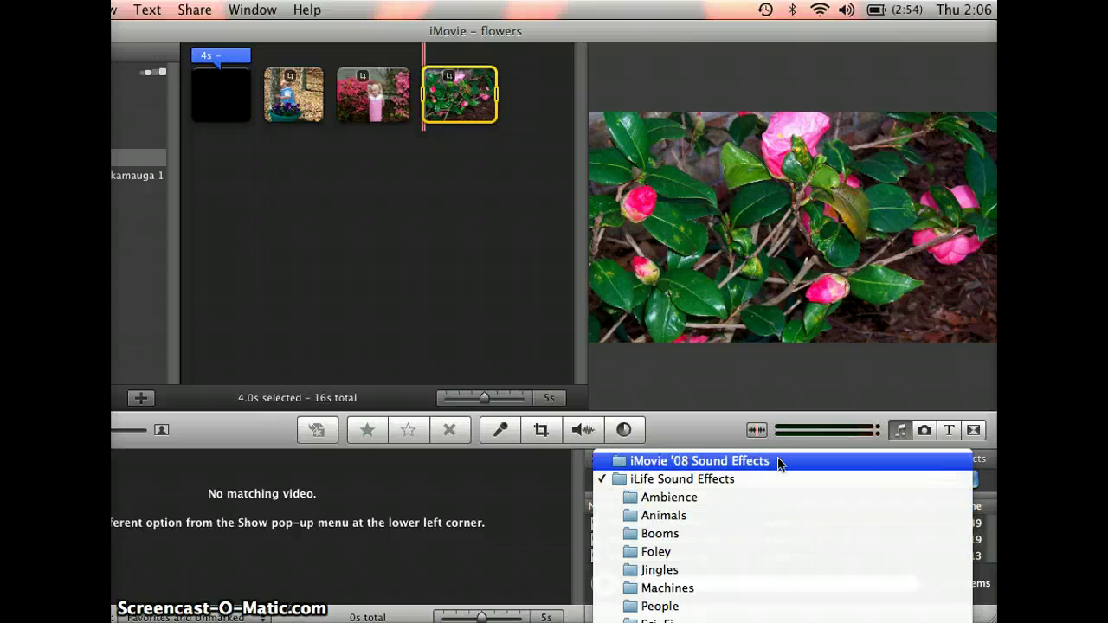
left_click(688, 431)
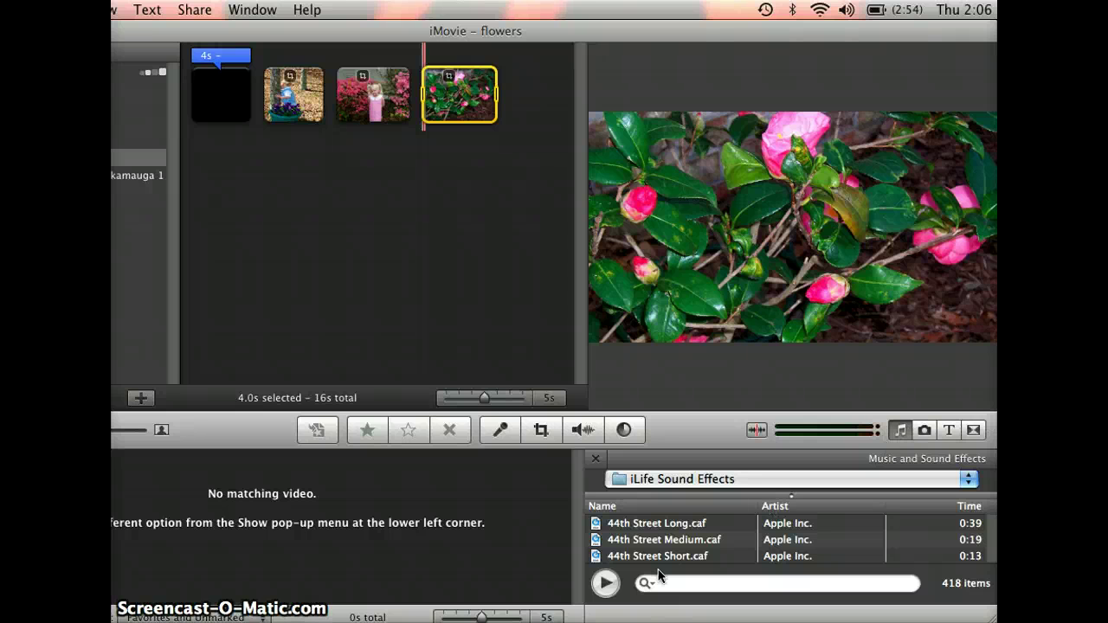
left_click(690, 526)
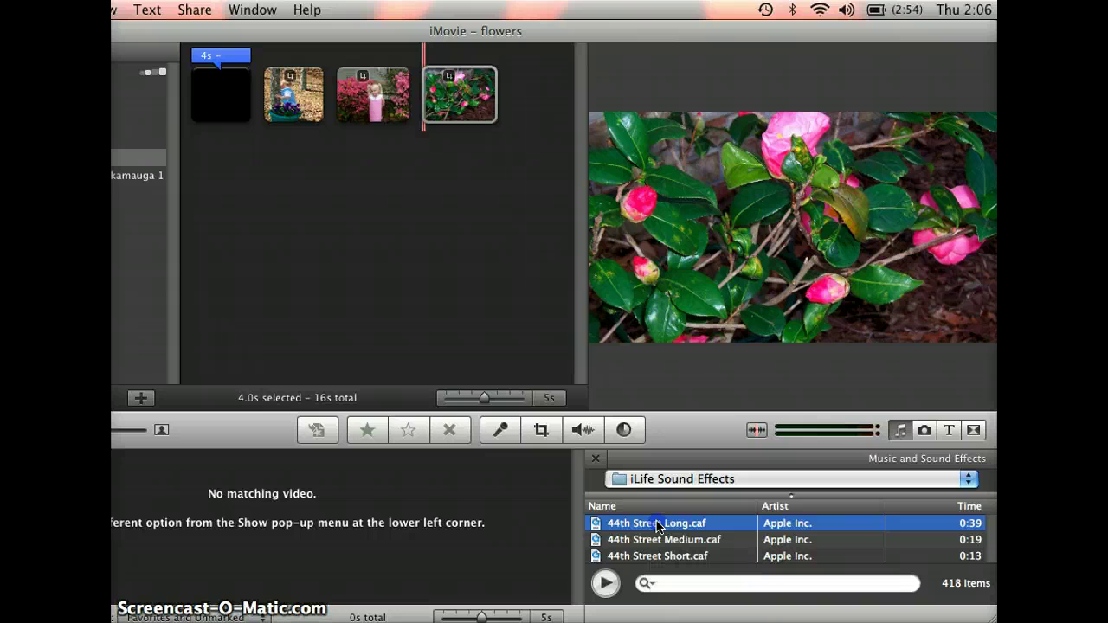
left_click_drag(655, 524, 268, 94)
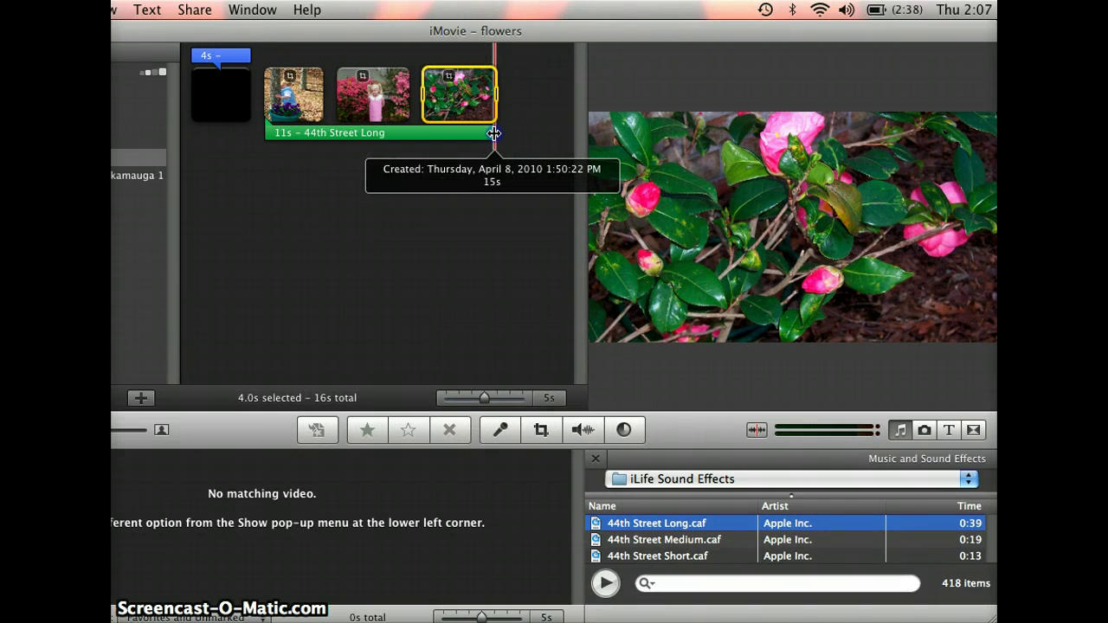
left_click_drag(493, 136, 324, 135)
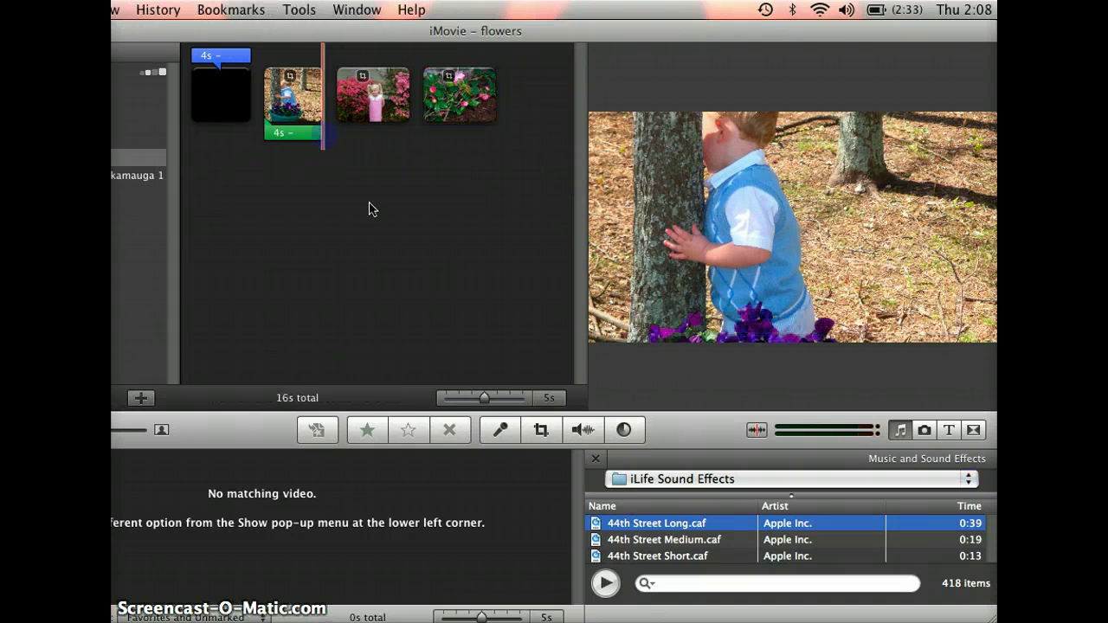
Delete the music clip beneath the first photo from the project.
left_click(304, 141)
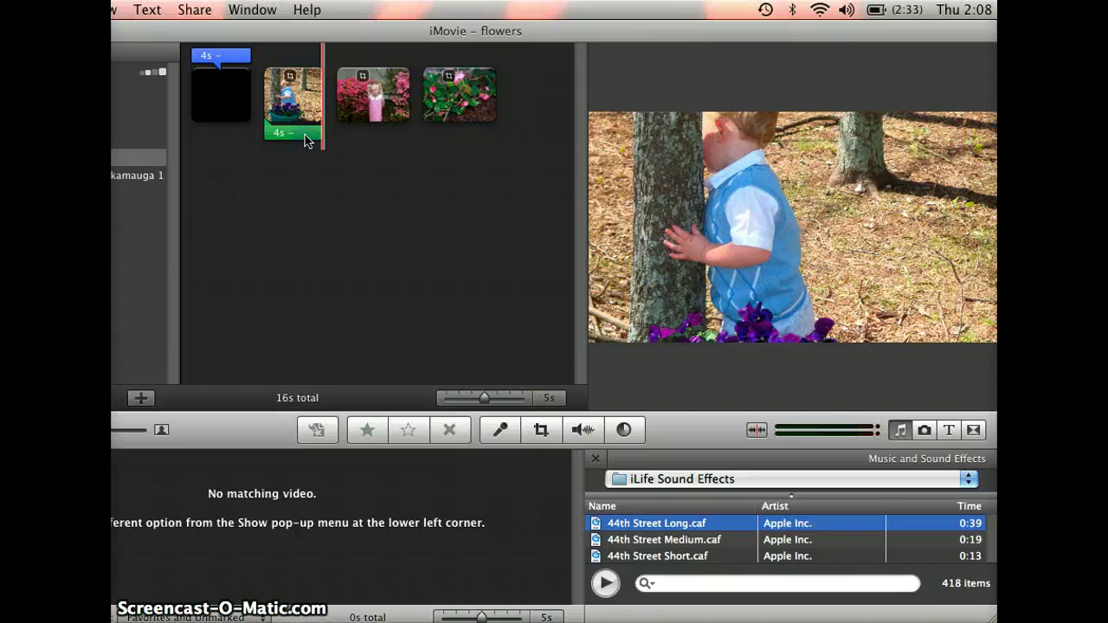
left_click(304, 141)
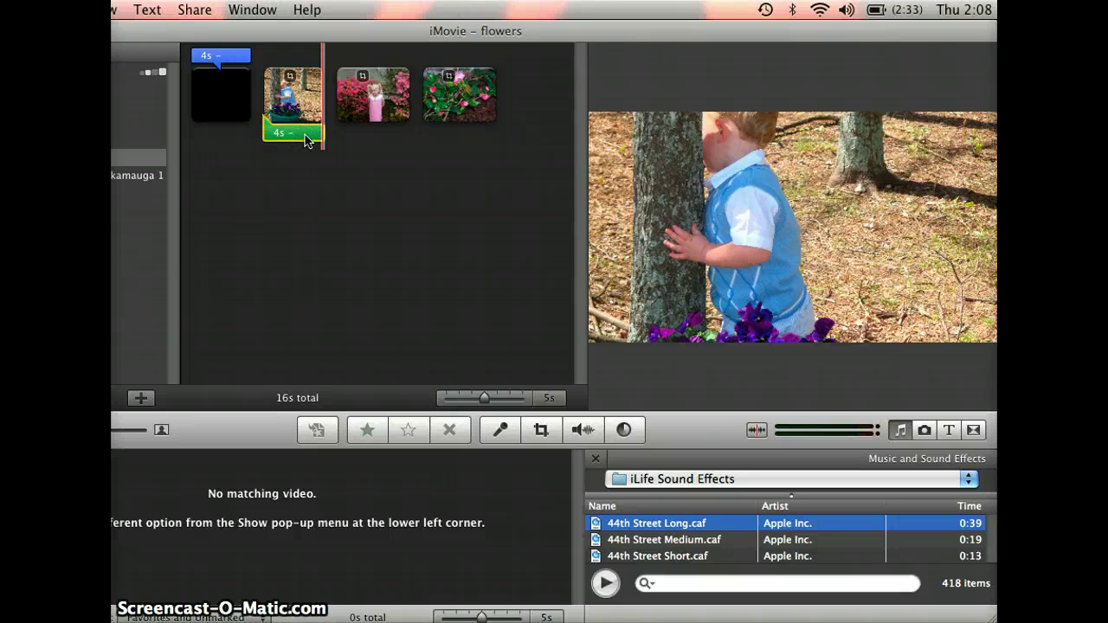
key("Delete")
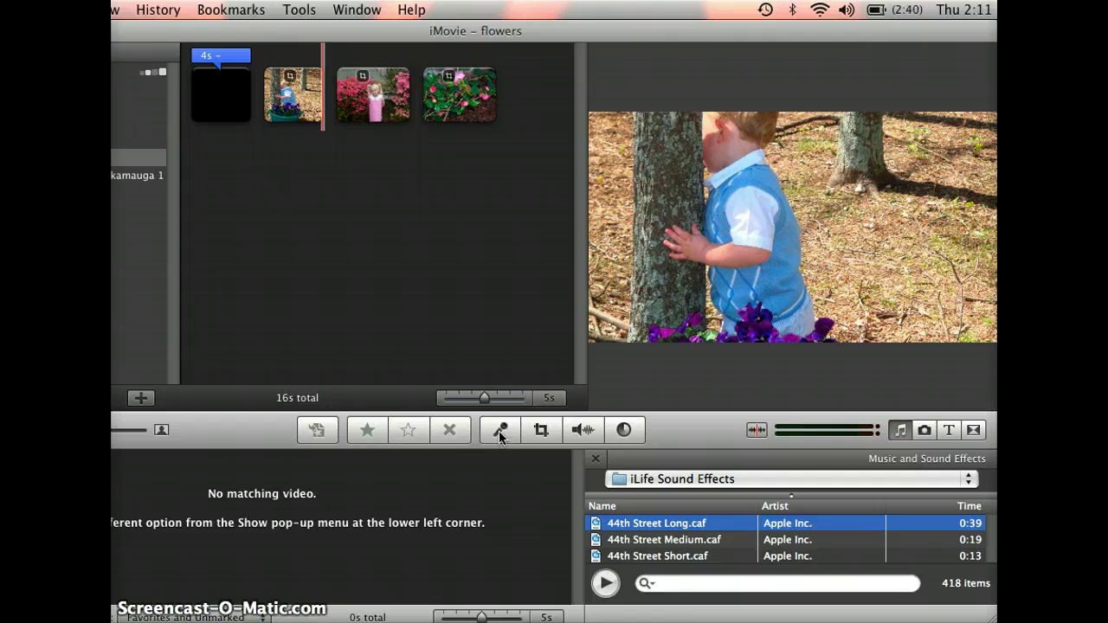
Open the voiceover settings and adjust the input volume of the Built-in Microphone, ending at a higher level.
left_click(500, 432)
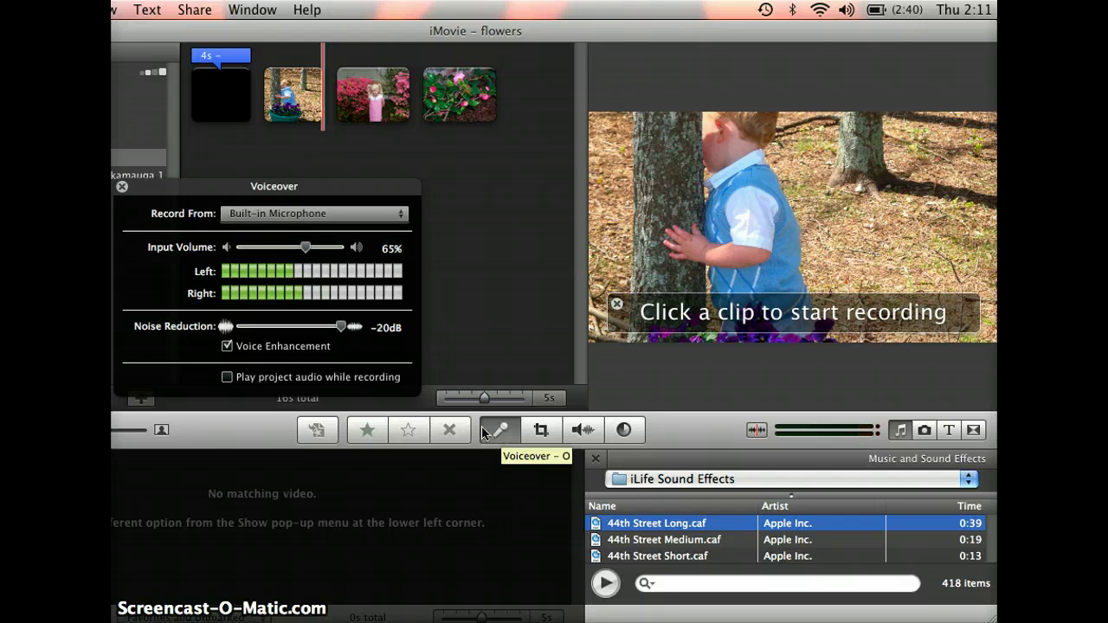
mouse_move(306, 248)
left_mouse_down()
mouse_move(265, 250)
mouse_move(303, 252)
left_mouse_up()
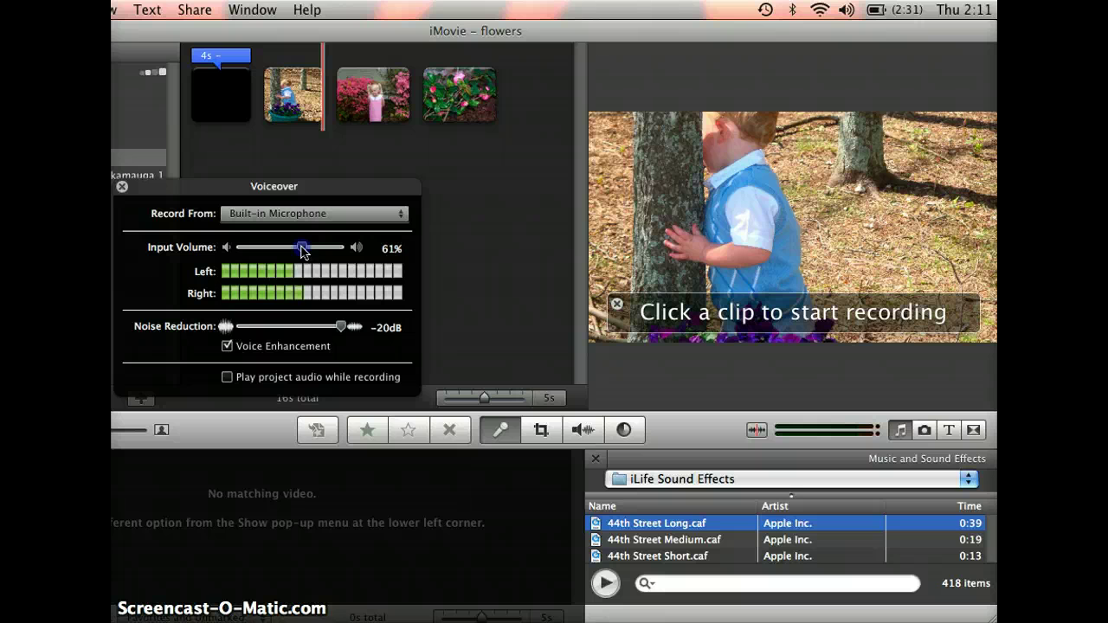
left_click_drag(301, 250, 317, 251)
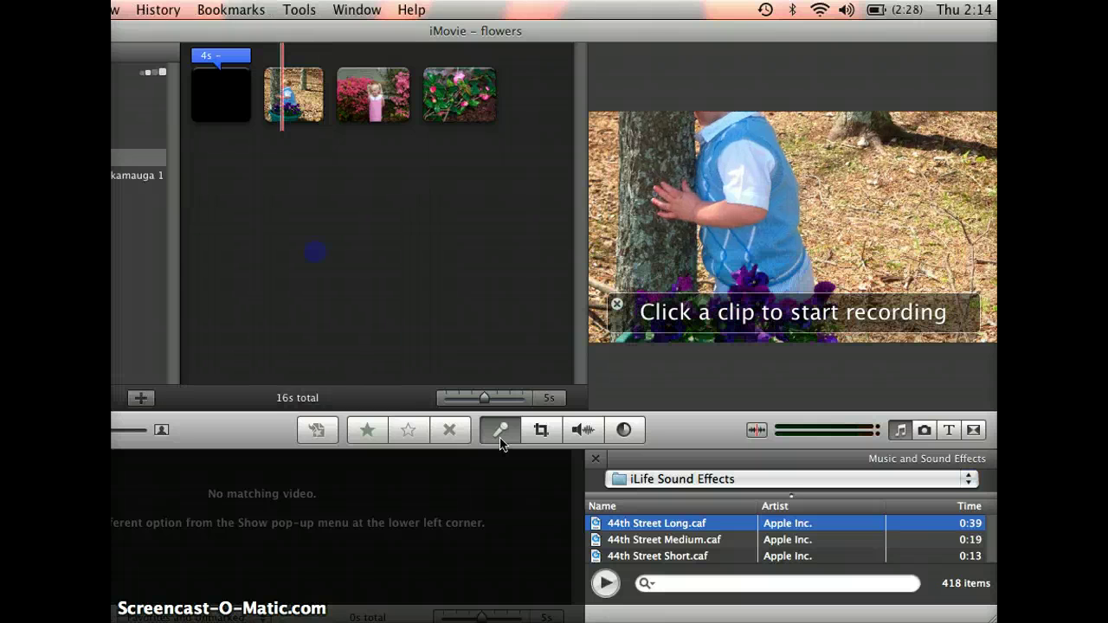
Reopen the voiceover settings and turn Voice Enhancement off and back on.
left_click(500, 433)
left_click(500, 433)
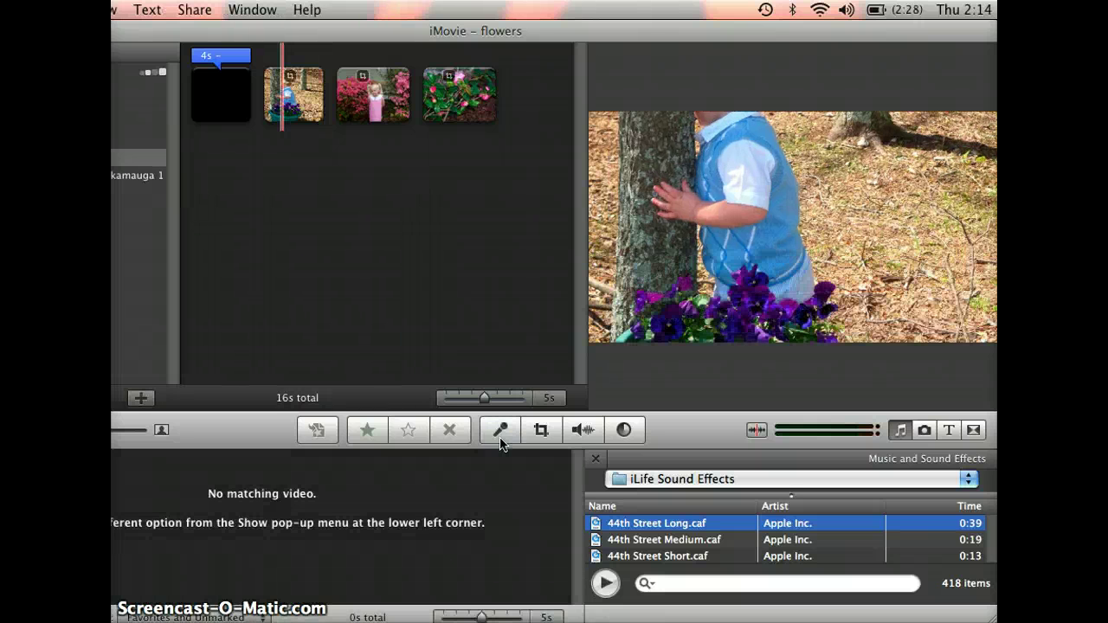
left_click(500, 433)
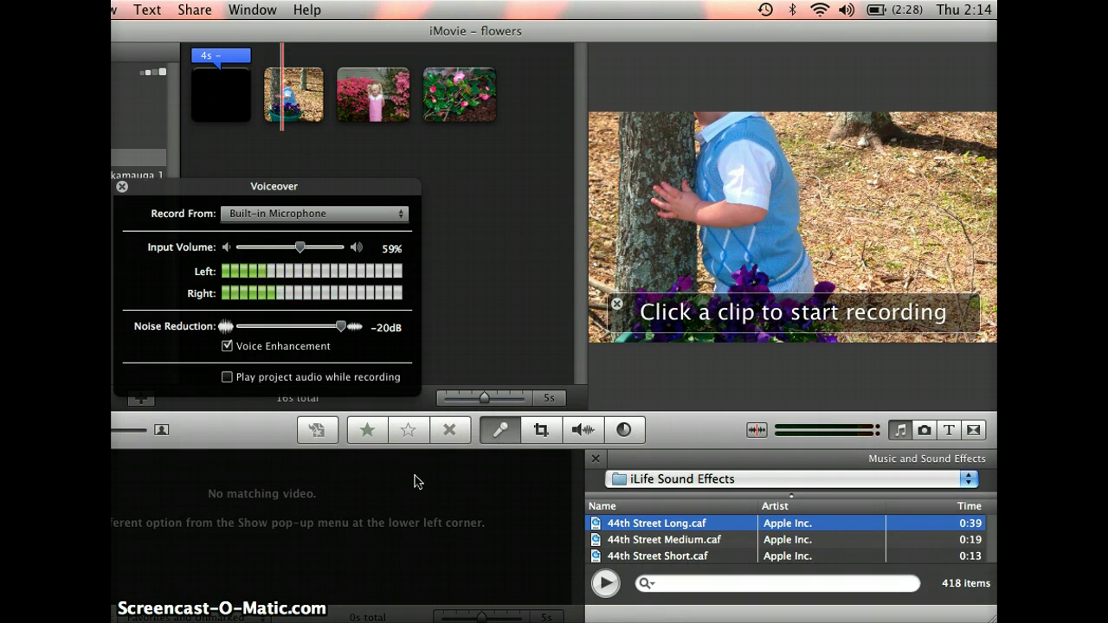
left_click(228, 347)
left_click(229, 347)
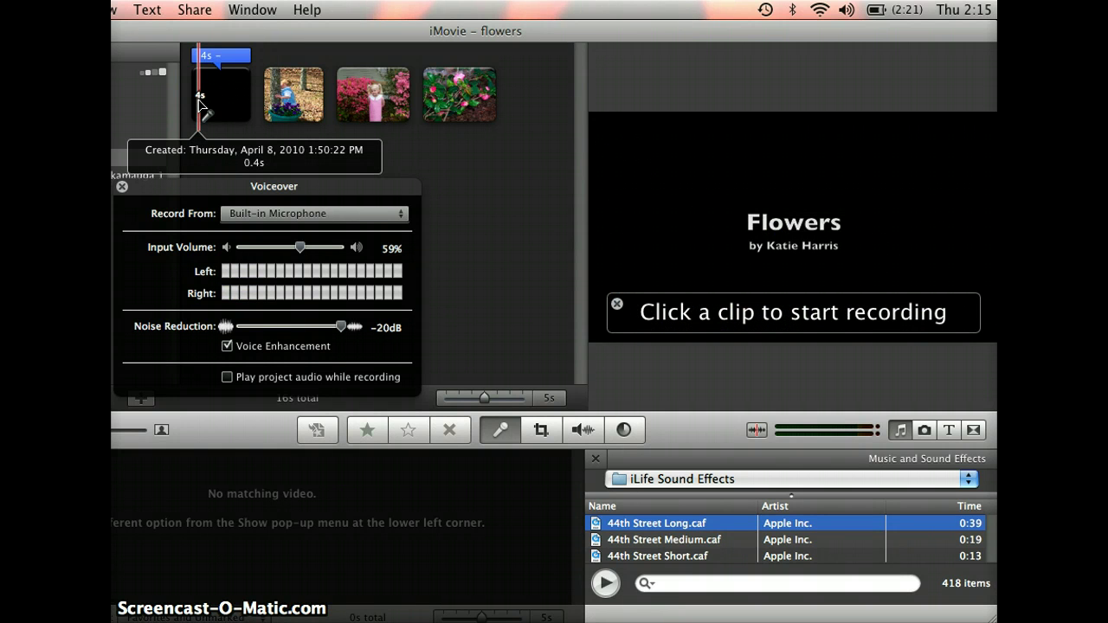
Record a trial voiceover from near the start of the title clip into the first photo, and delete that recording.
left_click(199, 106)
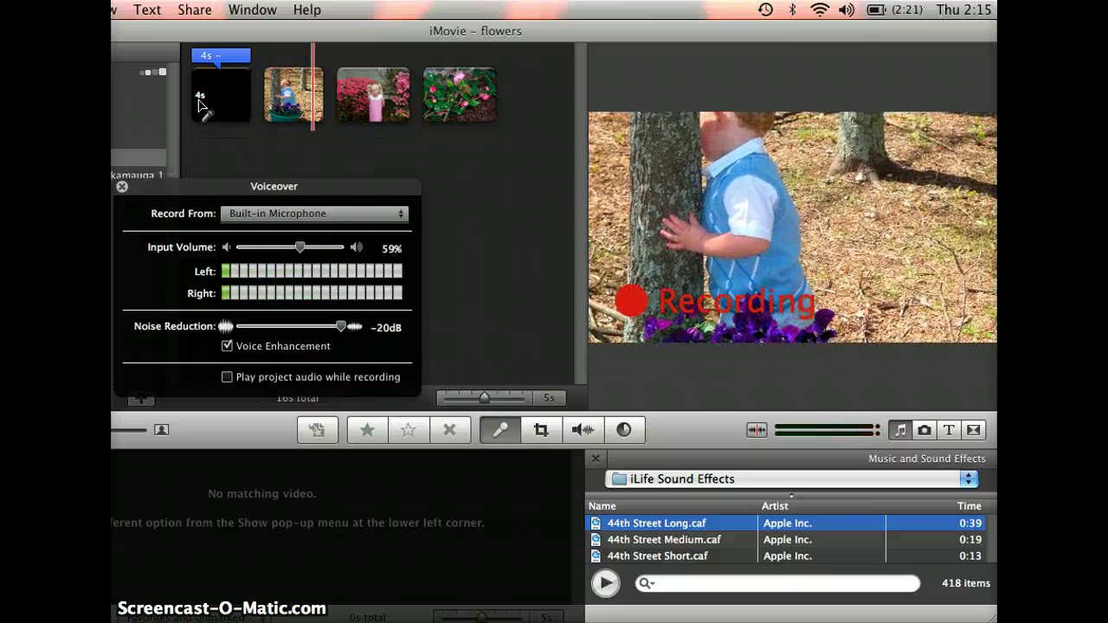
left_click(198, 103)
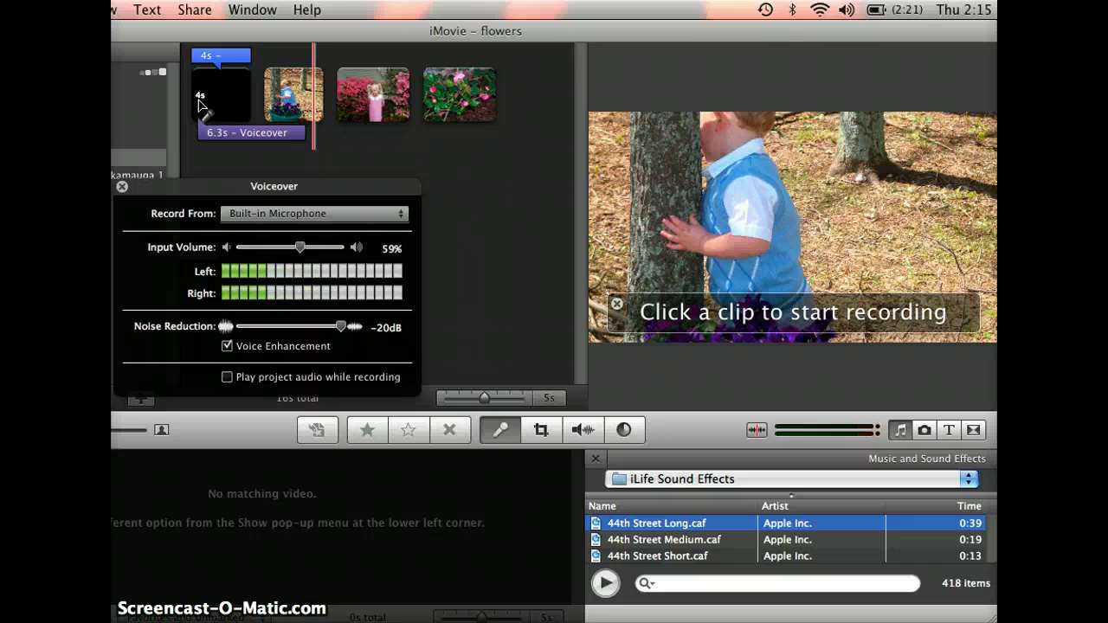
left_click(229, 135)
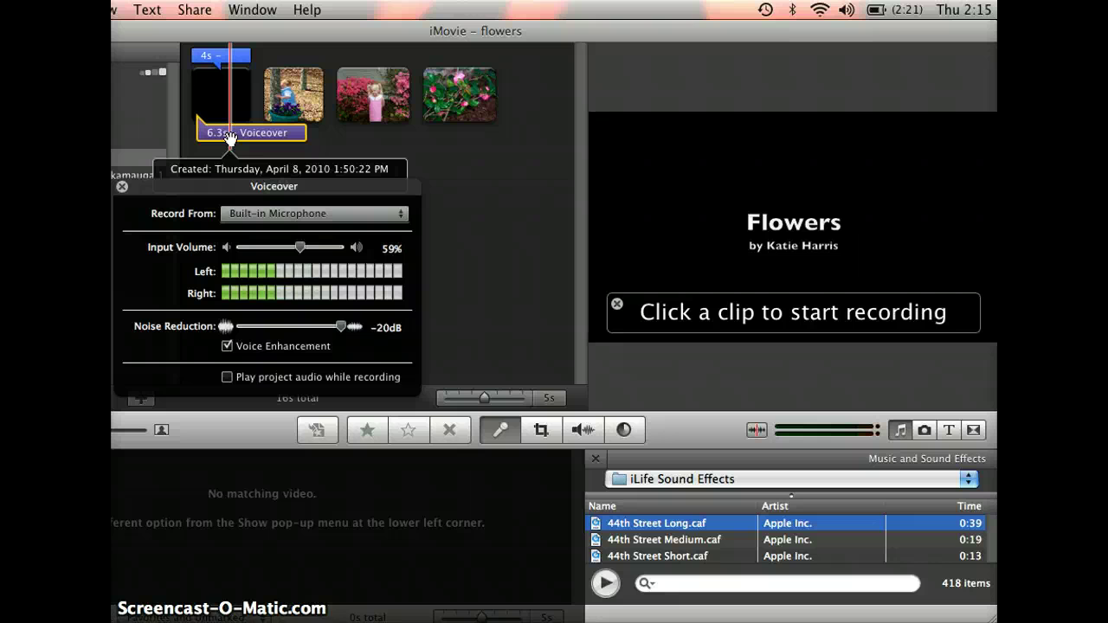
key("Delete")
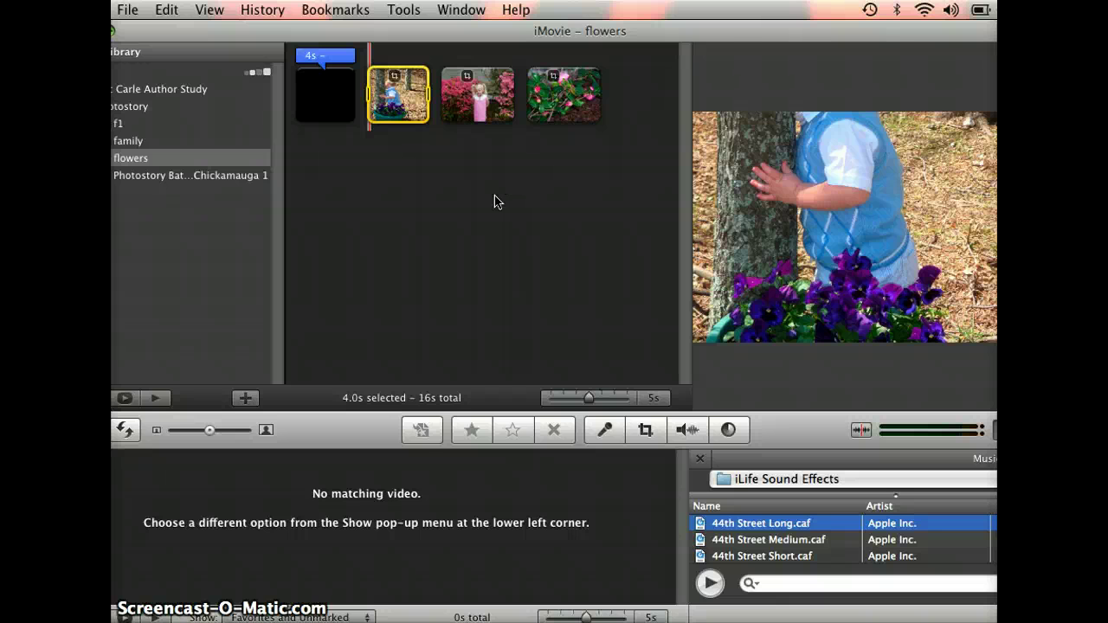
Set the duration of the photo of the child by the tree to 6 seconds, applied only to the selected photo.
left_click(403, 103)
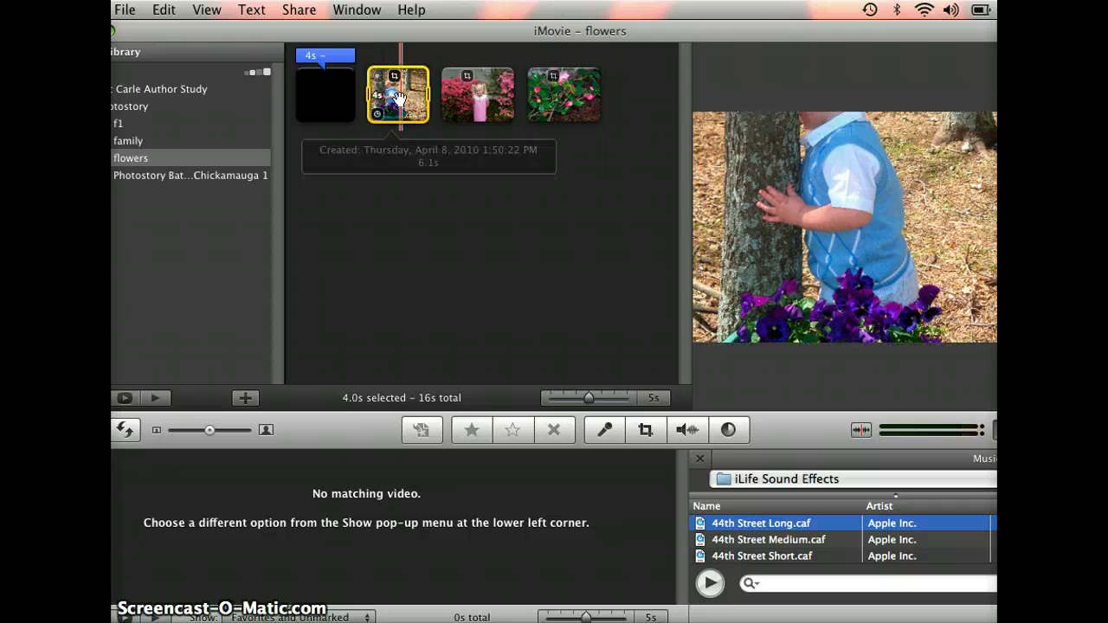
left_click(165, 9)
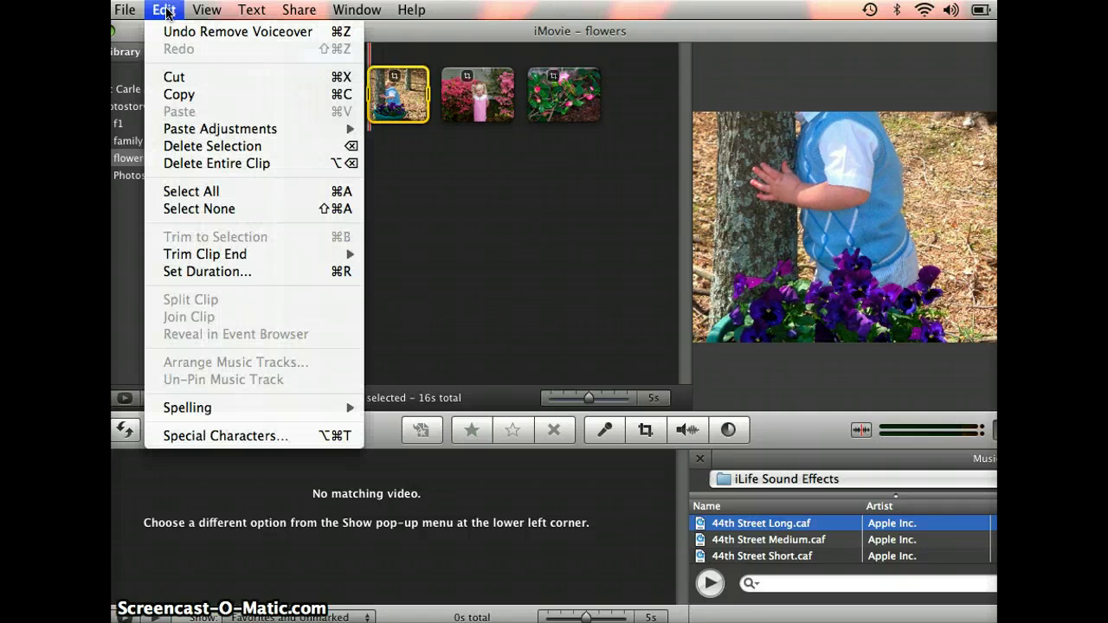
left_click(227, 273)
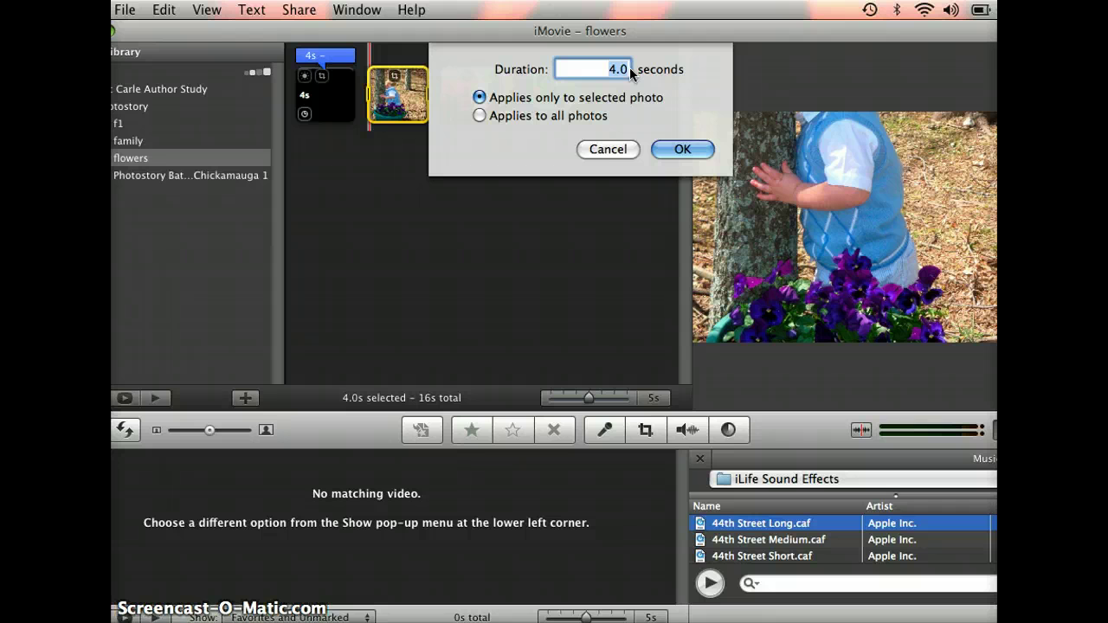
left_click(628, 70)
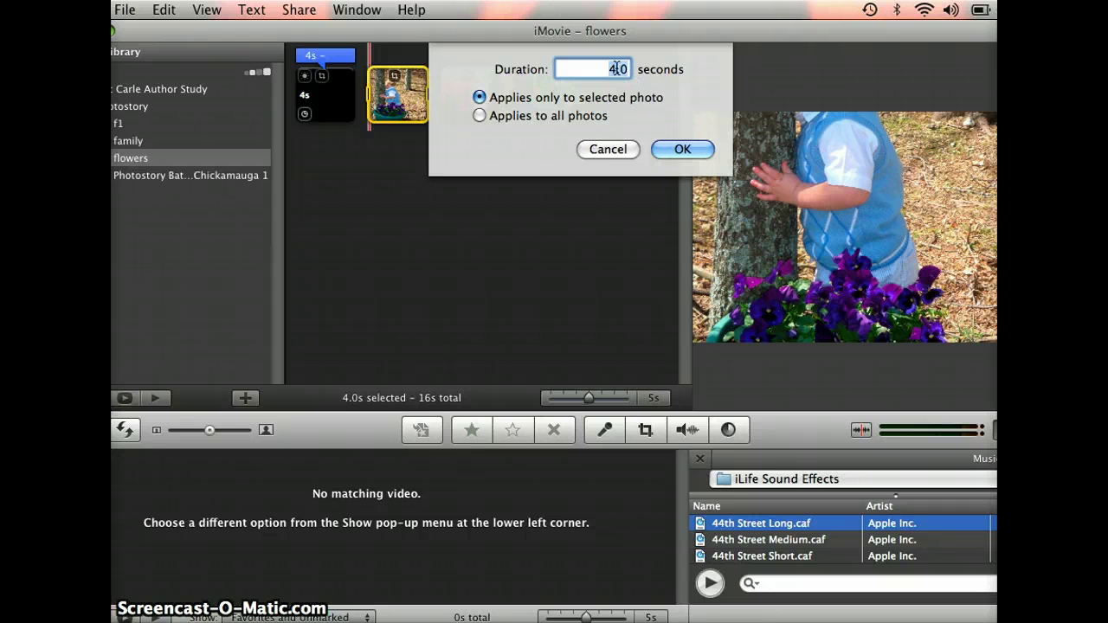
key("BackSpace")
key("BackSpace")
key("BackSpace")
type("6")
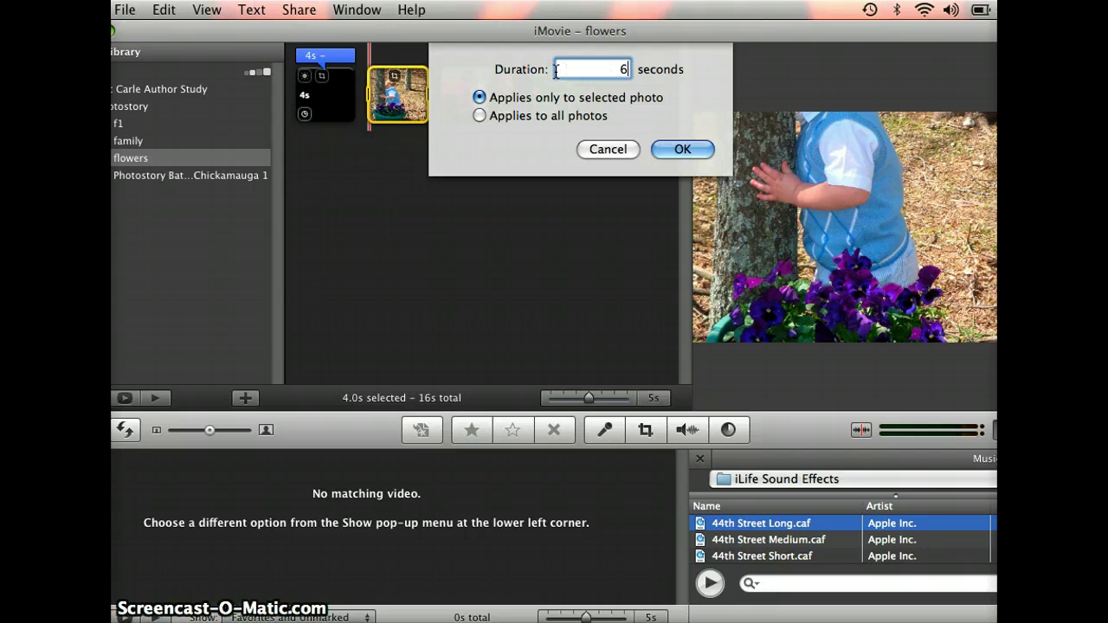
left_click(479, 118)
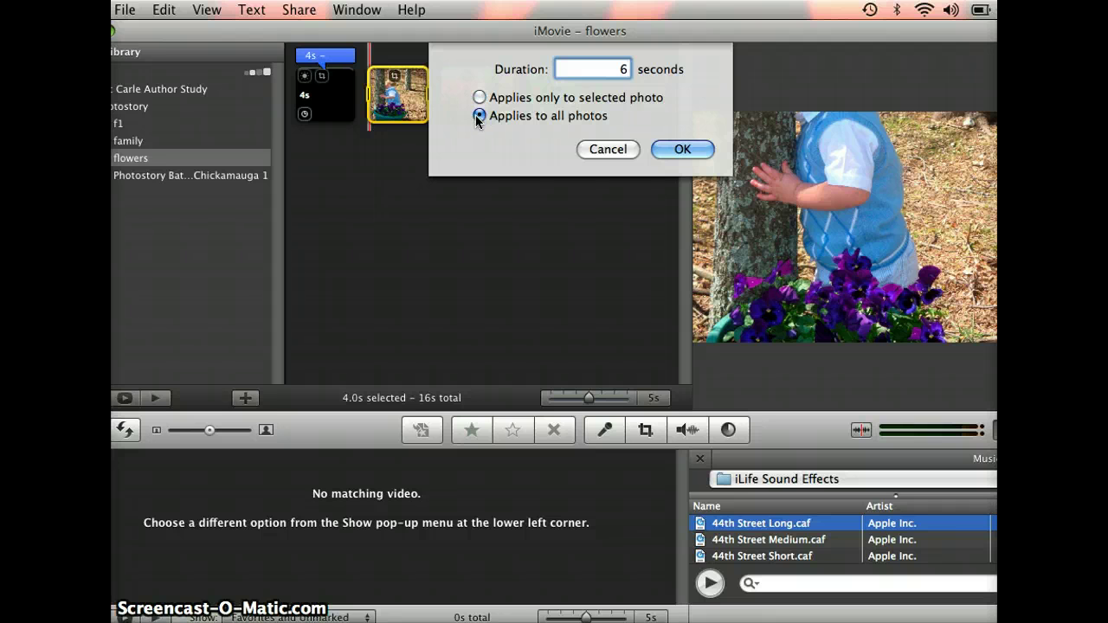
left_click(479, 98)
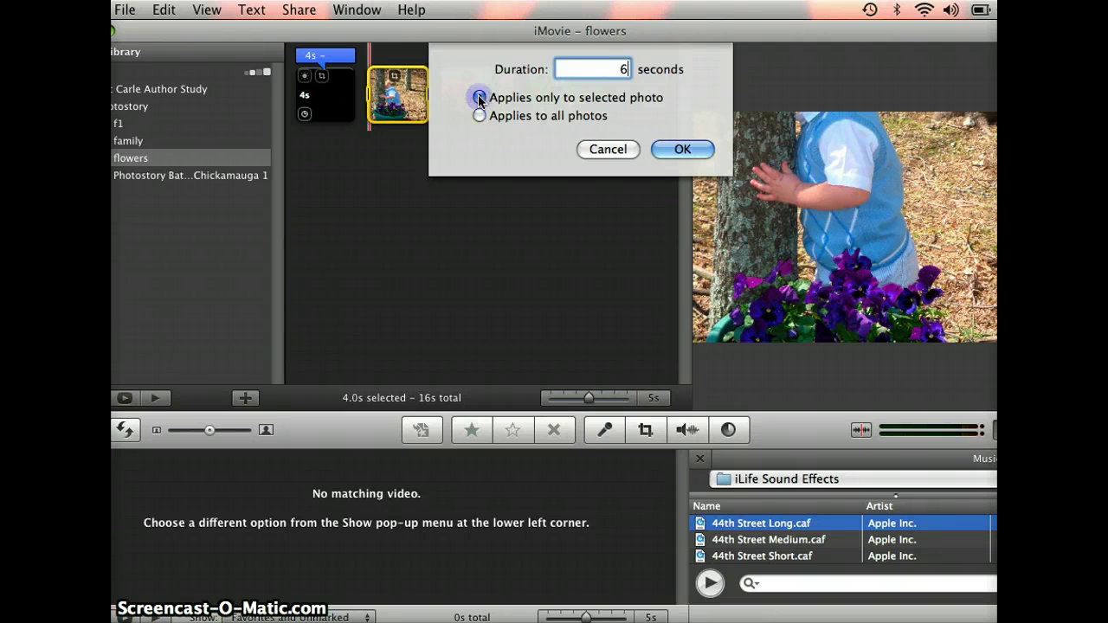
left_click(682, 150)
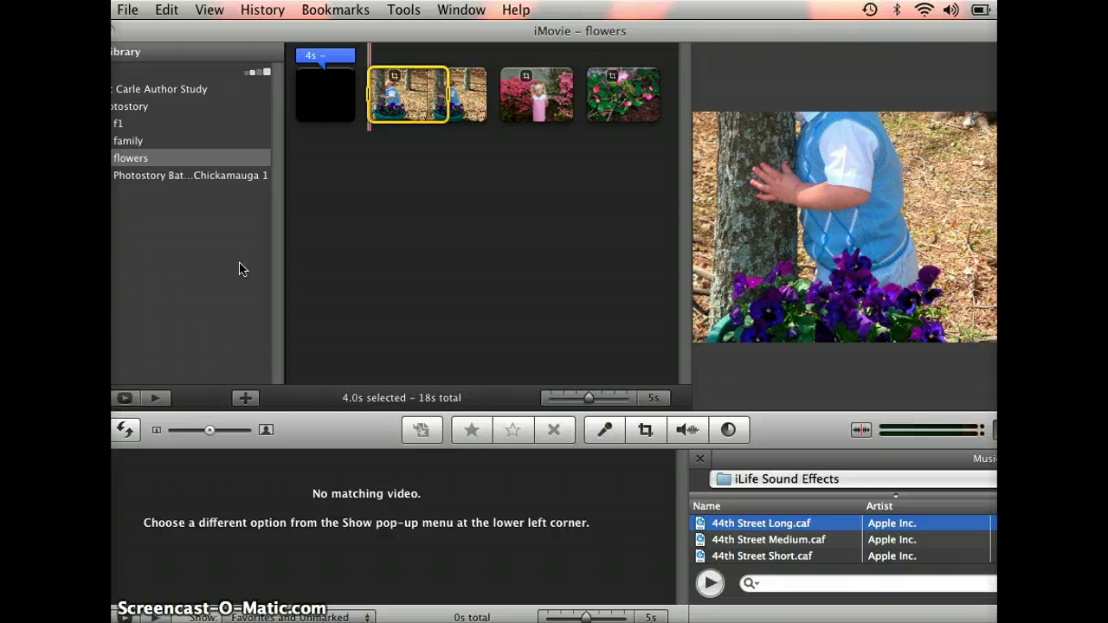
Preview the flowers project in full-screen playback and return to the editor.
left_click(129, 398)
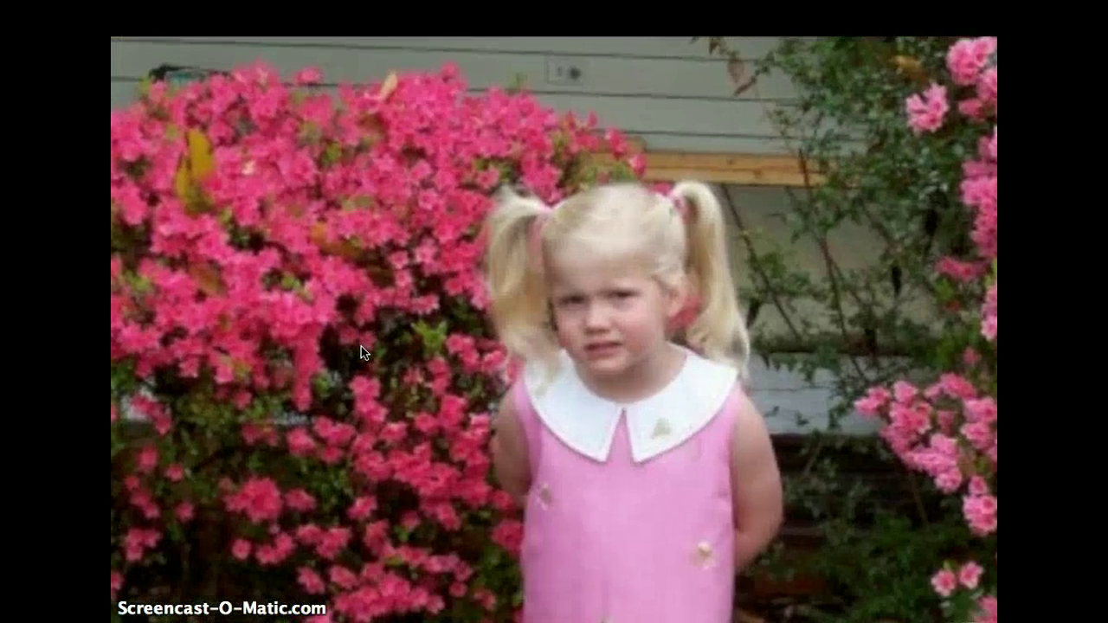
key("Escape")
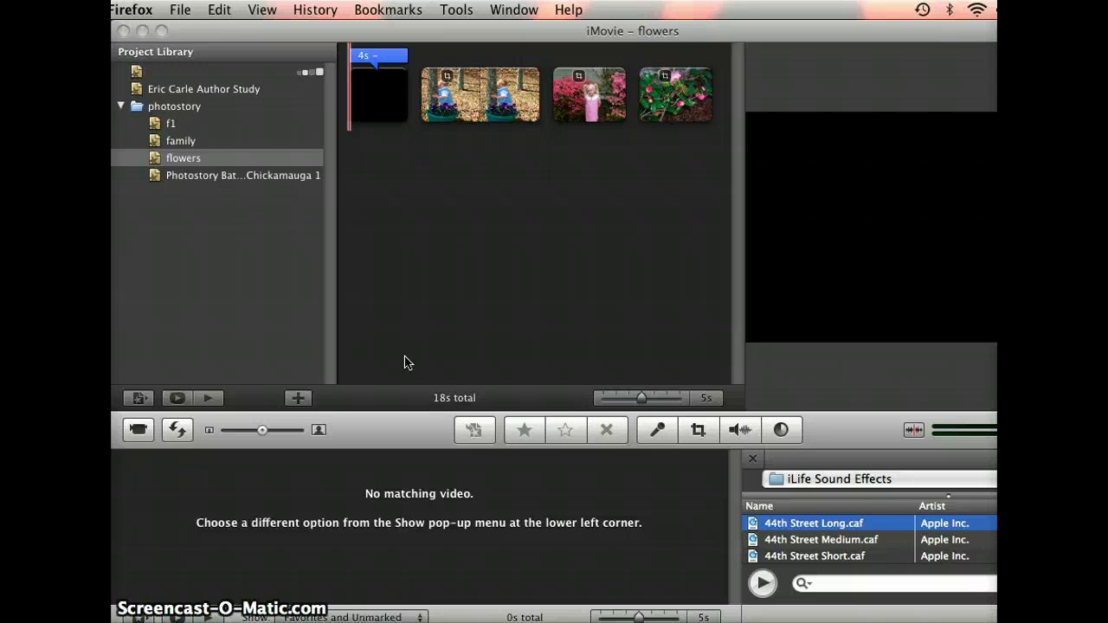
Publish the flowers project to iTunes in the Tiny and Mobile sizes.
left_click(186, 163)
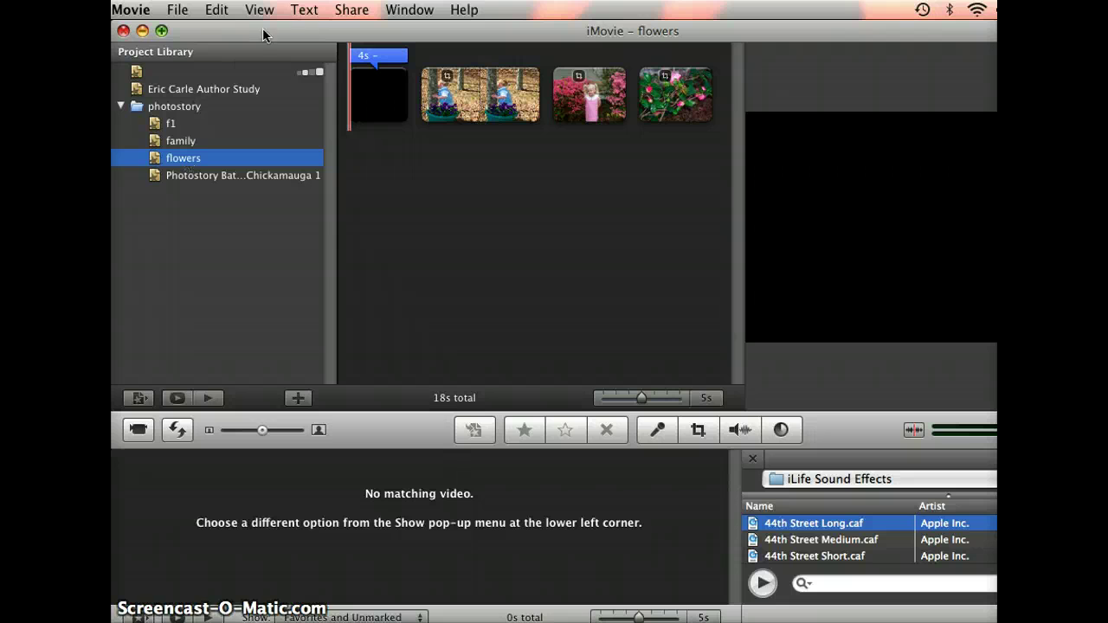
left_click(342, 10)
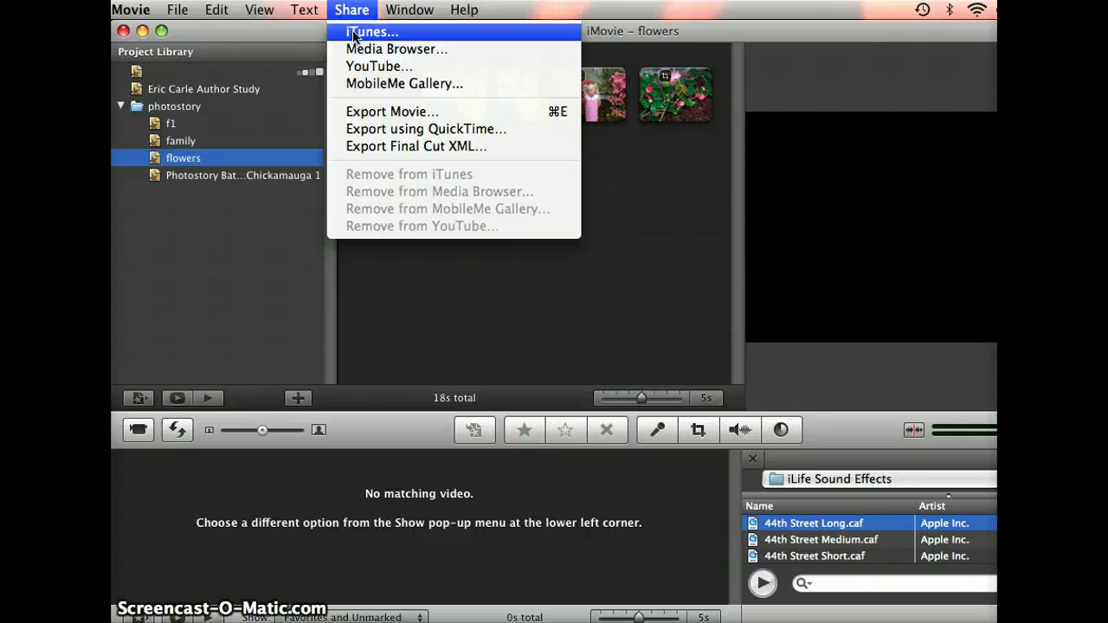
left_click(354, 35)
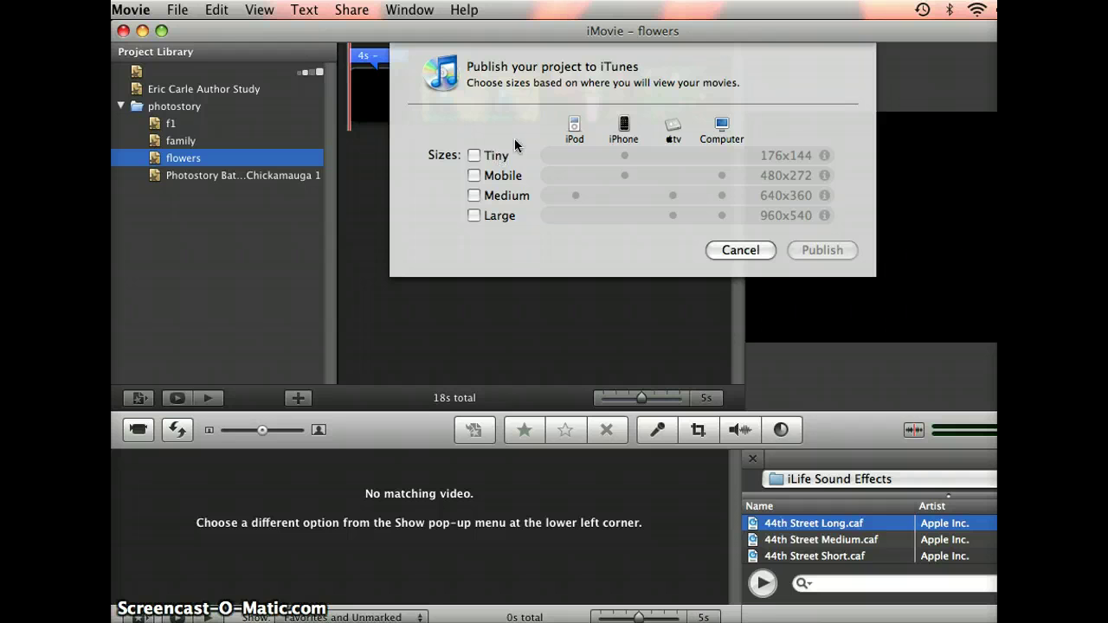
left_click(572, 130)
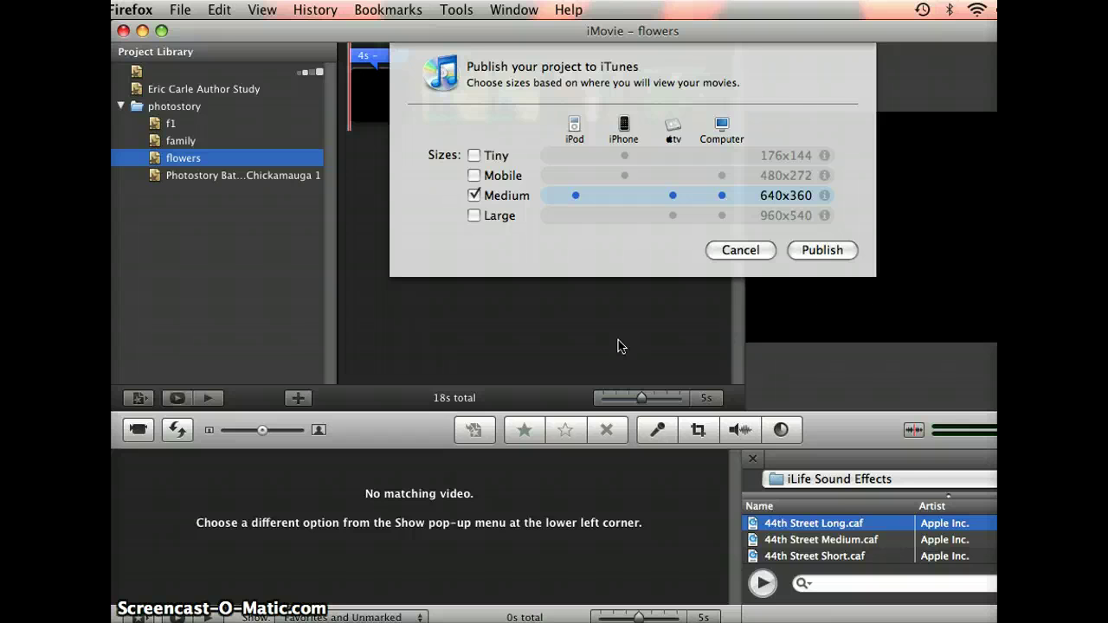
left_click(624, 134)
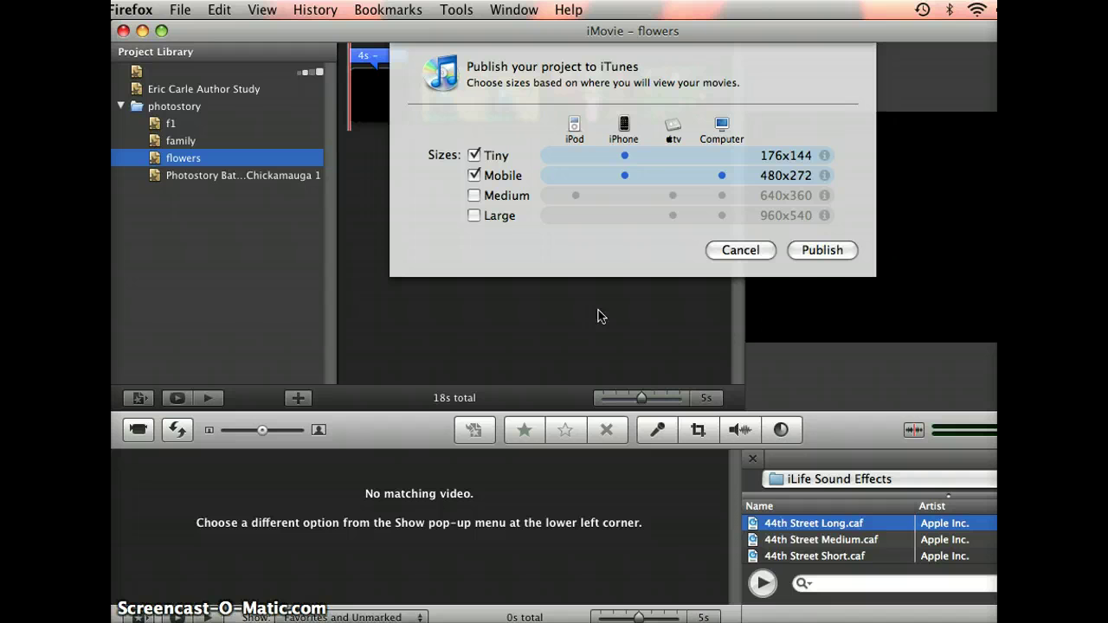
left_click(818, 251)
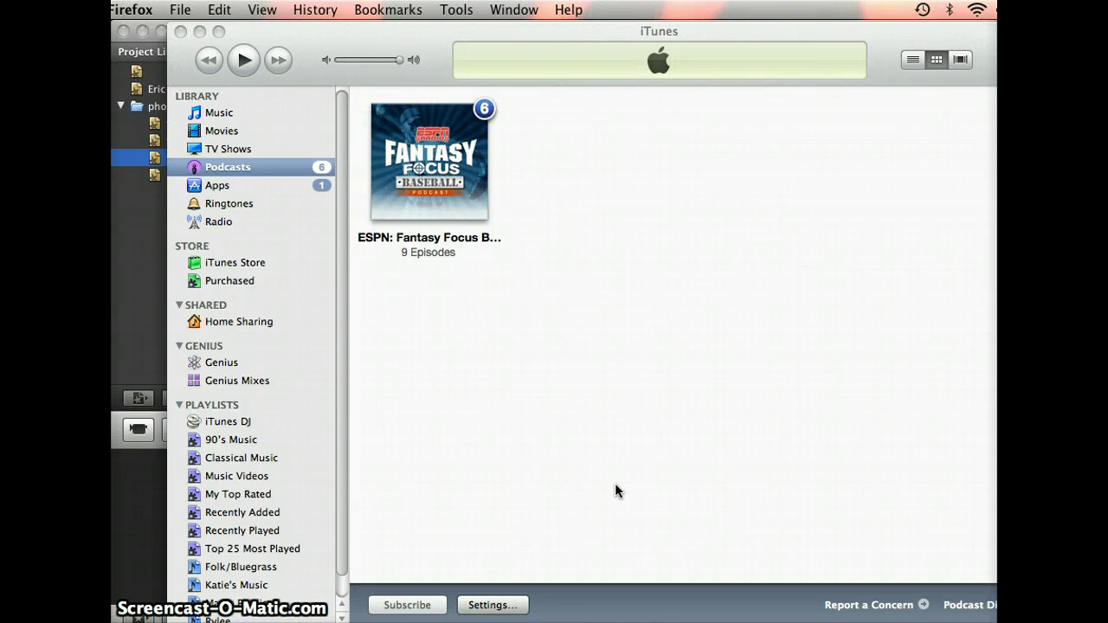
Show the Movies library in iTunes and locate the published Tiny and Mobile versions of flowers.
left_click(230, 135)
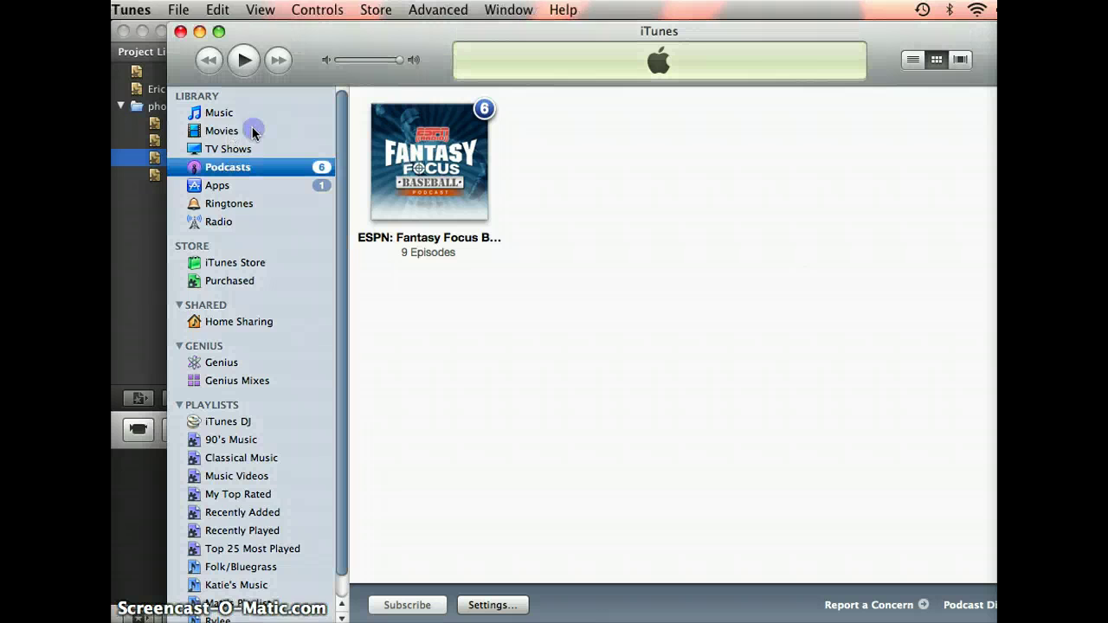
left_click(194, 135)
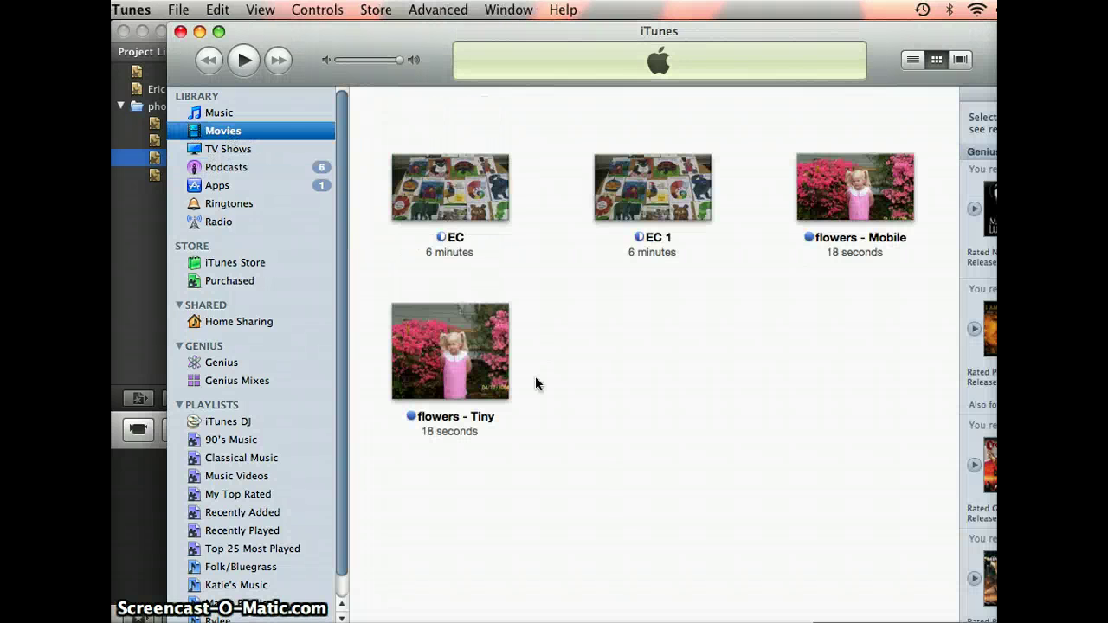
mouse_move(464, 374)
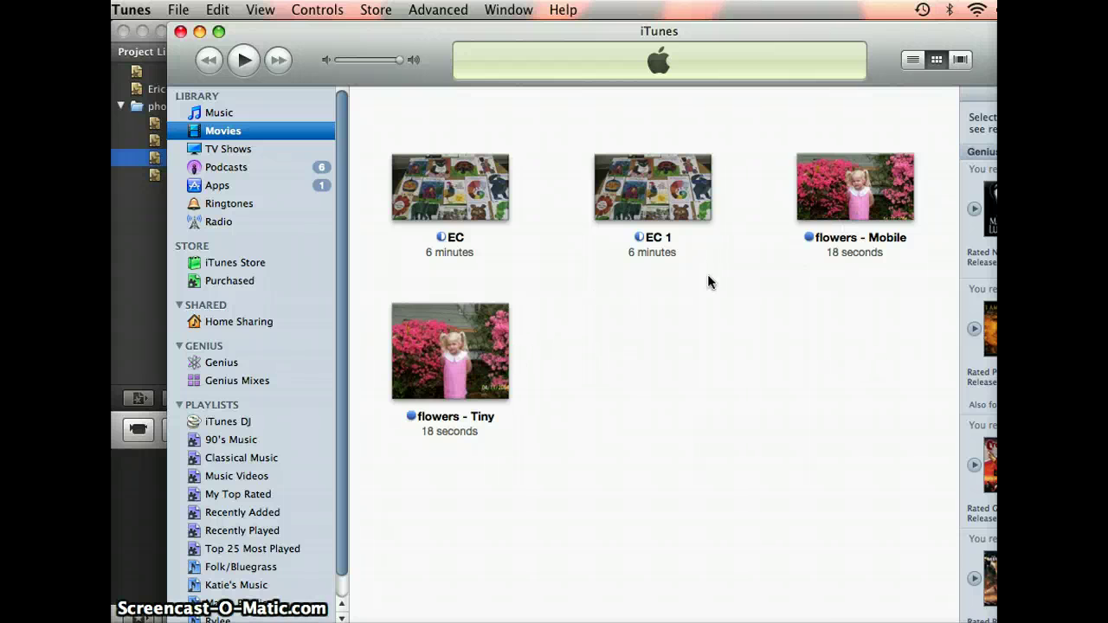
mouse_move(868, 219)
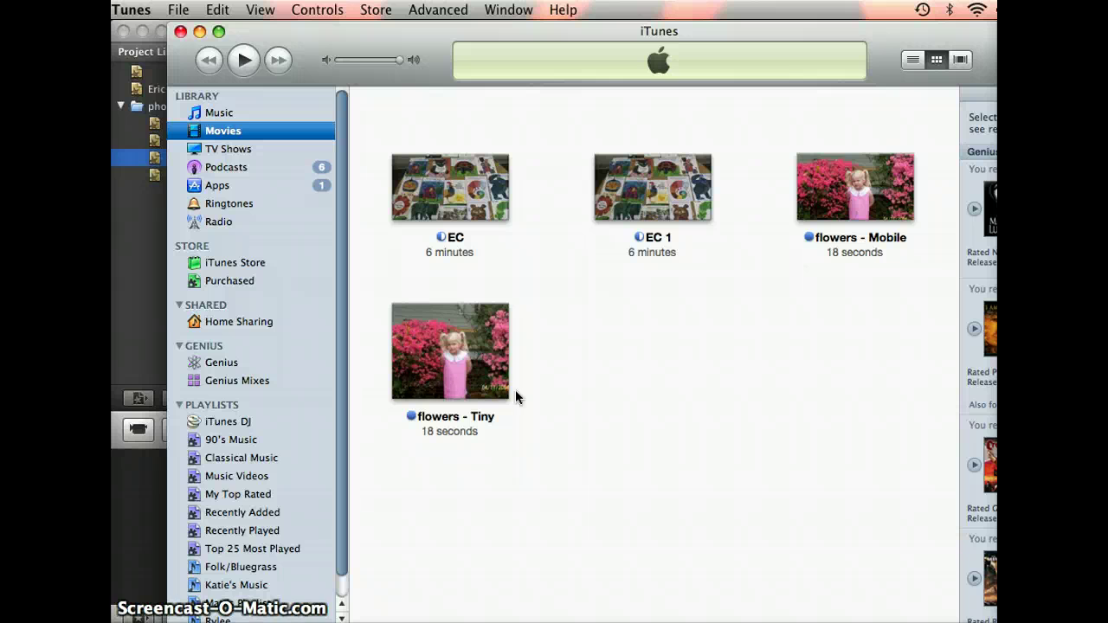